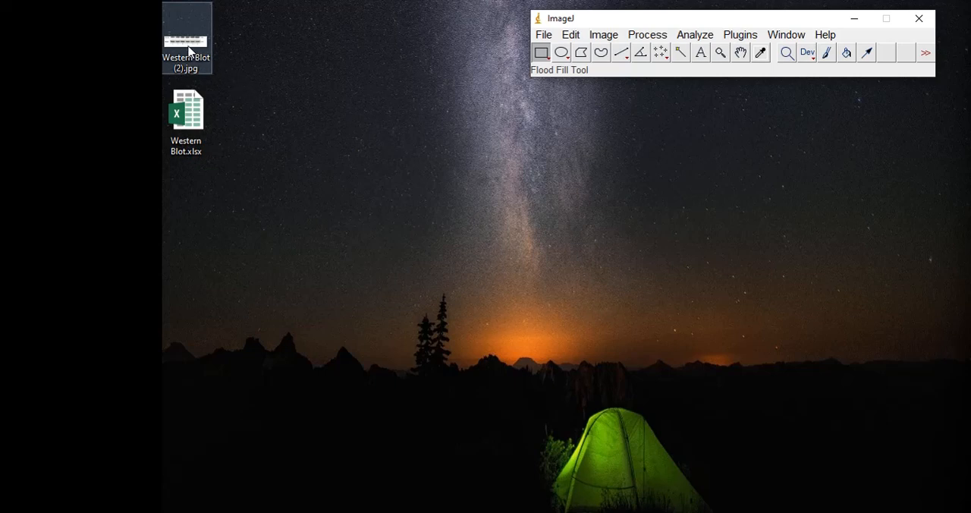
Open the image Western Blot (2).jpg in ImageJ and convert it to 8-bit
left_click_drag(189, 50, 590, 38)
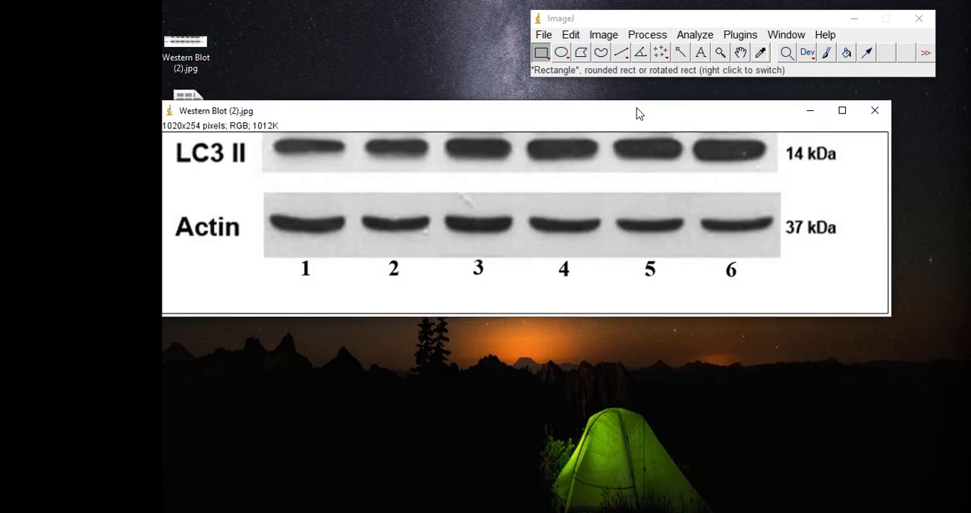
left_click_drag(635, 108, 555, 90)
left_click(544, 35)
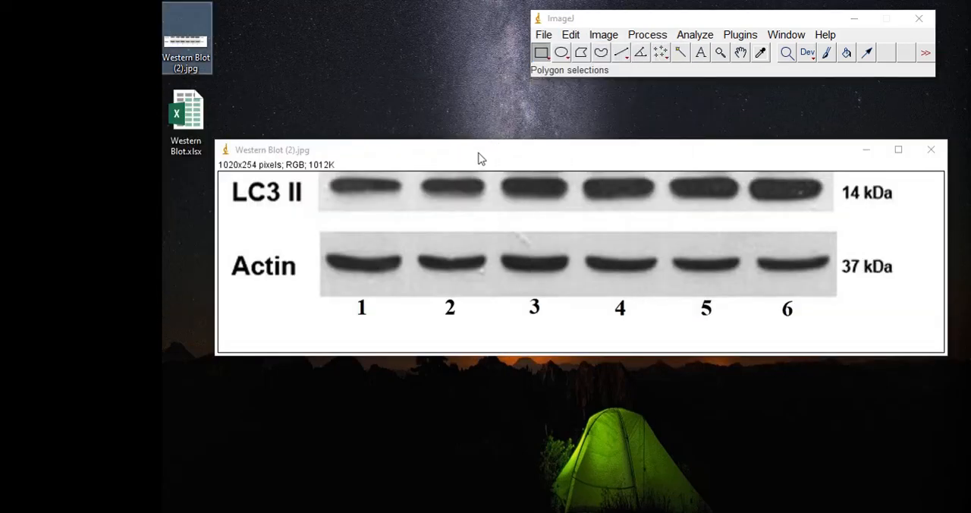
left_click(471, 156)
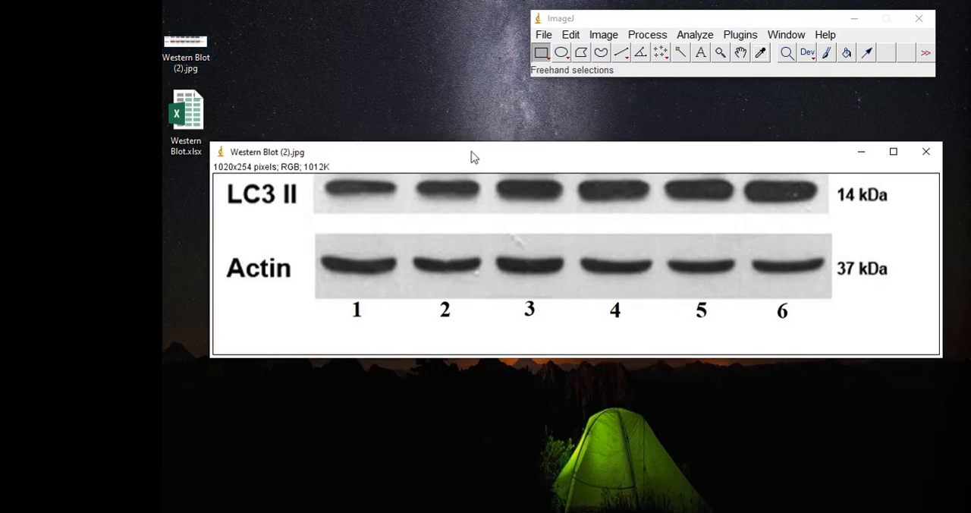
left_click(604, 35)
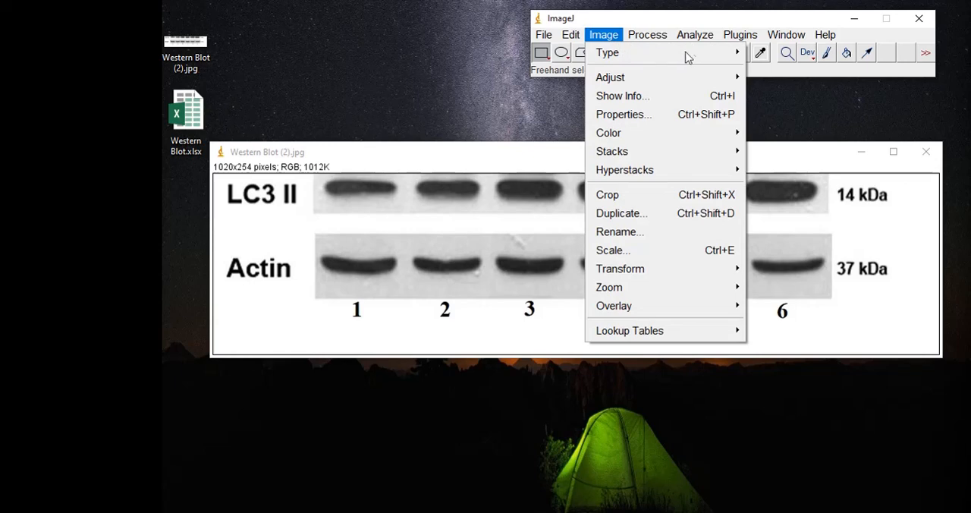
left_click(762, 55)
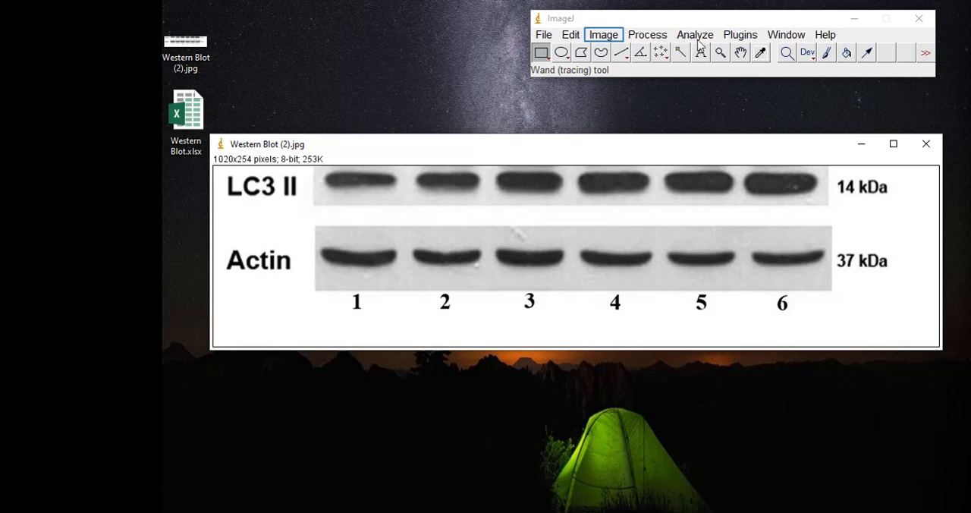
left_click(604, 36)
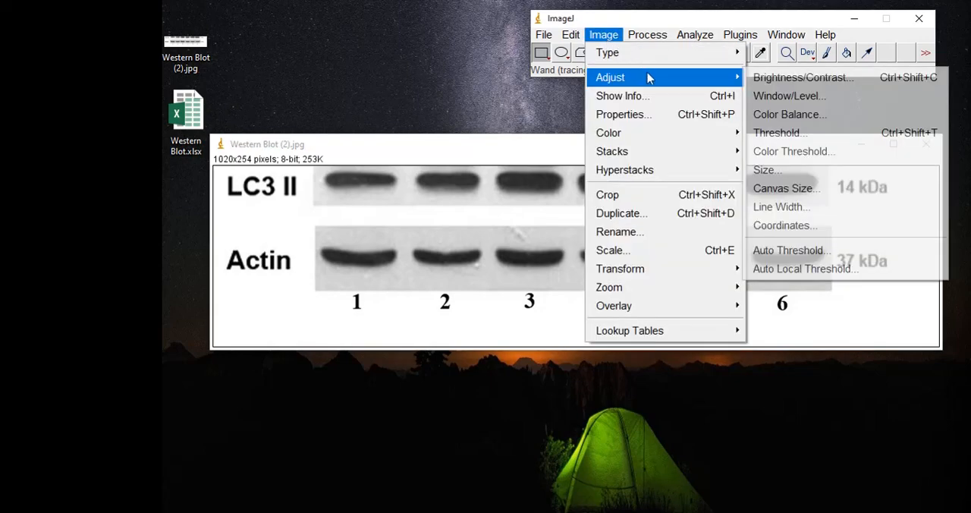
left_click(766, 79)
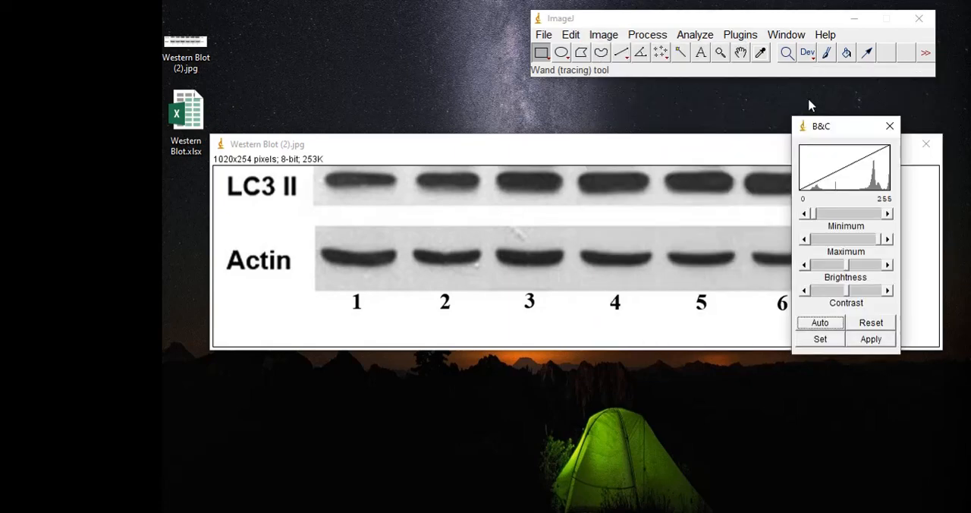
left_click(890, 126)
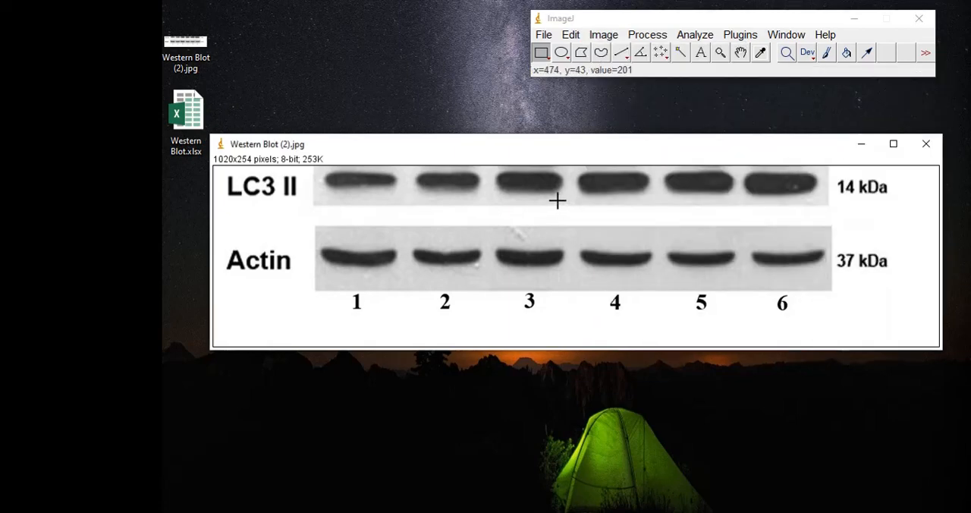
Search the command list for "bri" and run Brightness/Contrast on the blot image
right_click(558, 200)
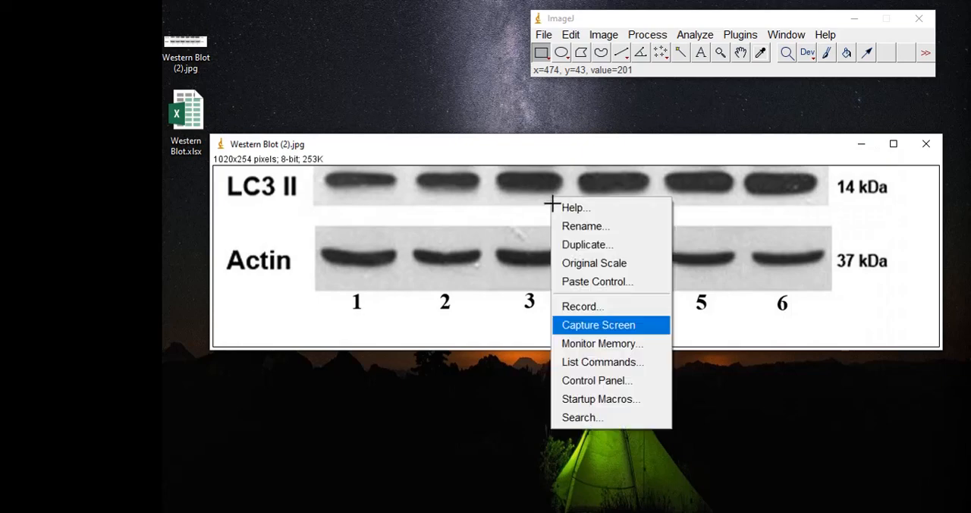
left_click(621, 364)
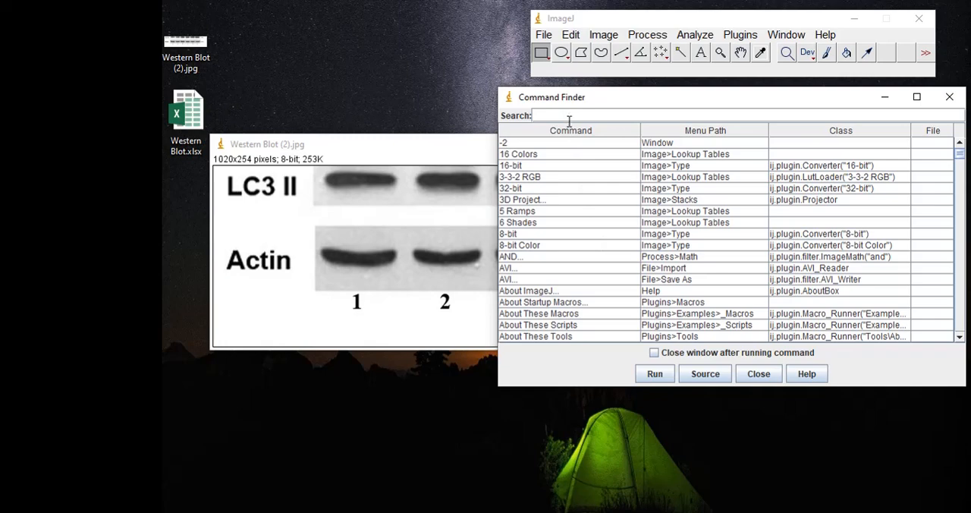
type("bri")
left_click(584, 154)
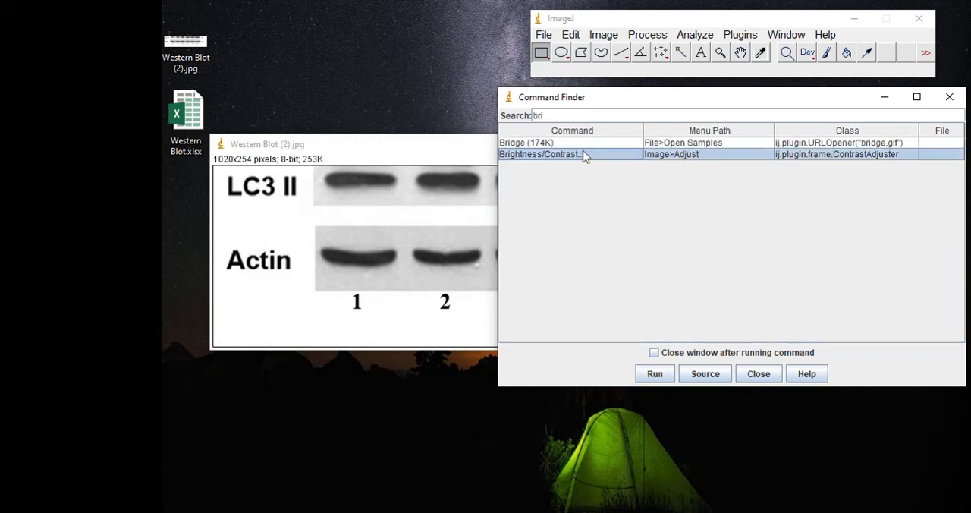
double_click(584, 154)
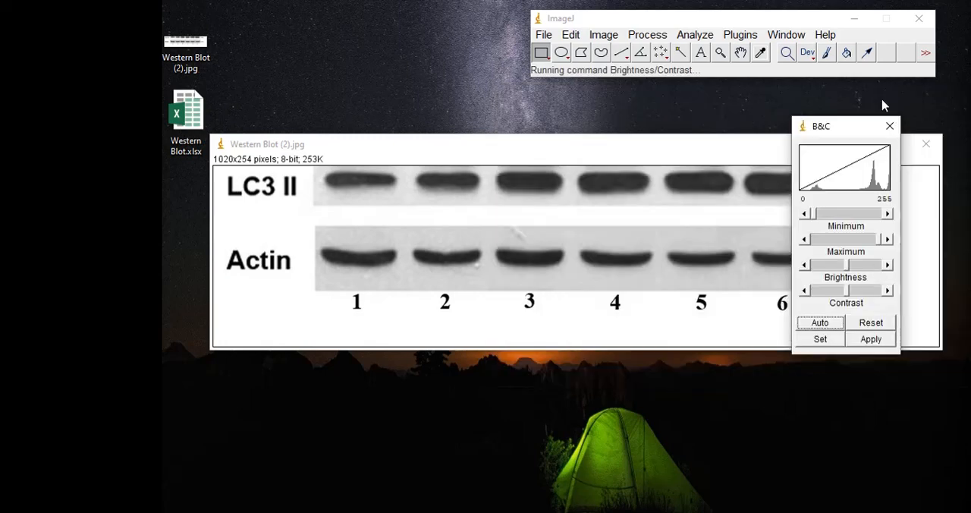
left_click(885, 97)
left_click_drag(844, 121, 845, 122)
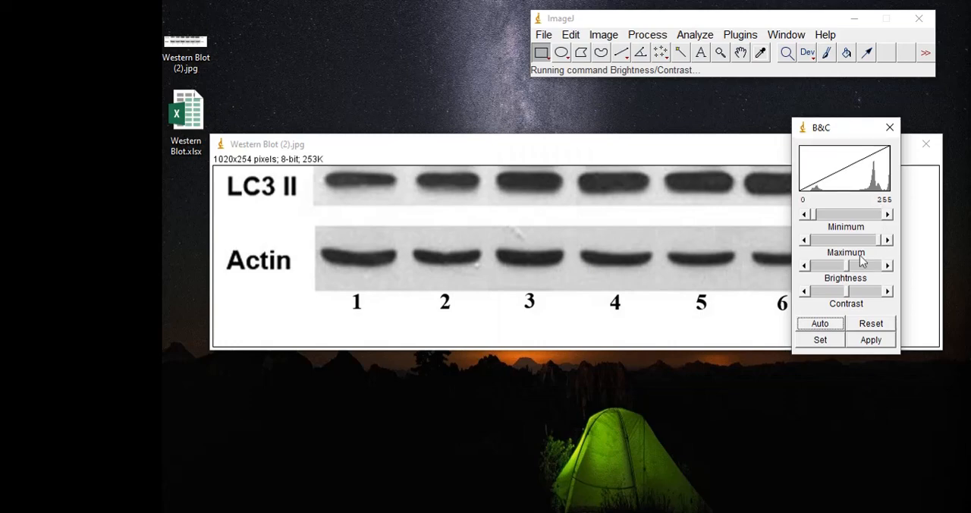
Raise the blot's contrast to a display range of 82 to 140, apply it to the pixels, and close the adjustment
left_click_drag(848, 265, 868, 240)
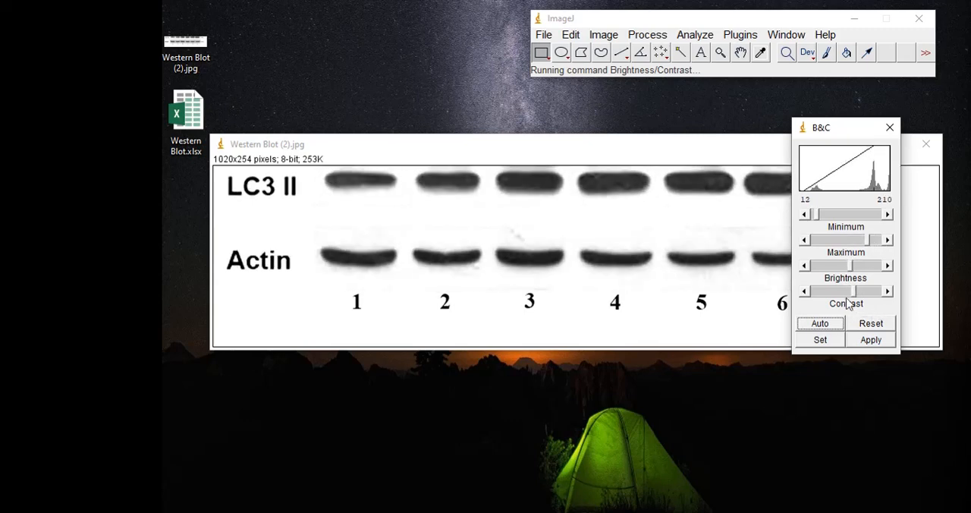
left_click_drag(854, 296, 871, 298)
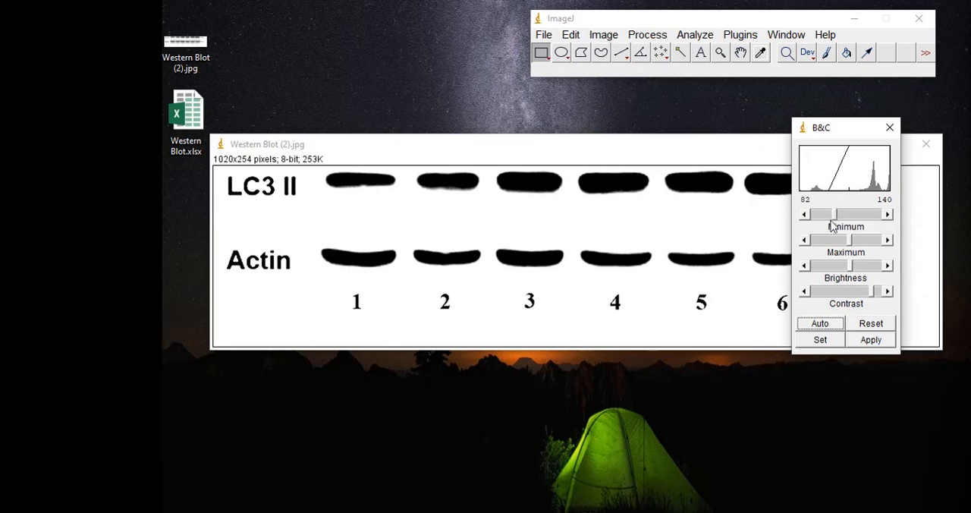
left_click(875, 343)
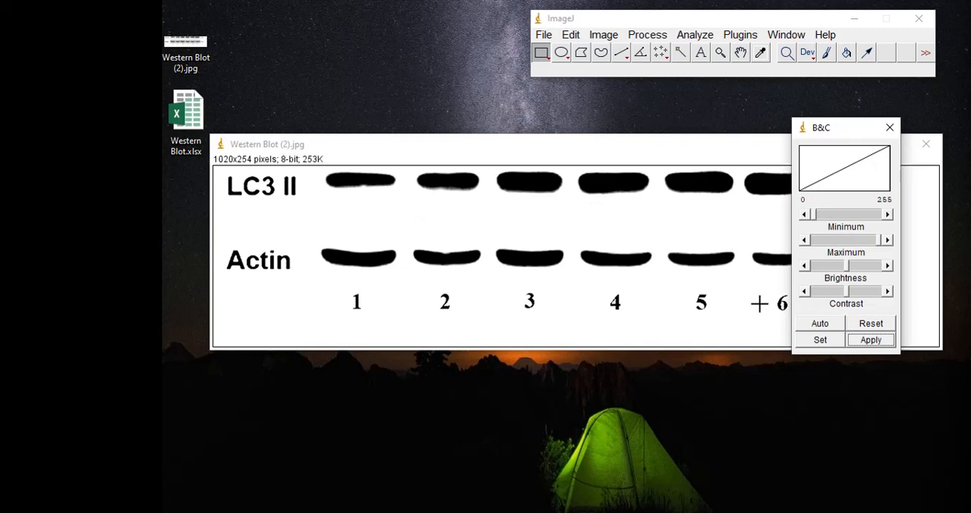
left_click(872, 327)
left_click(890, 127)
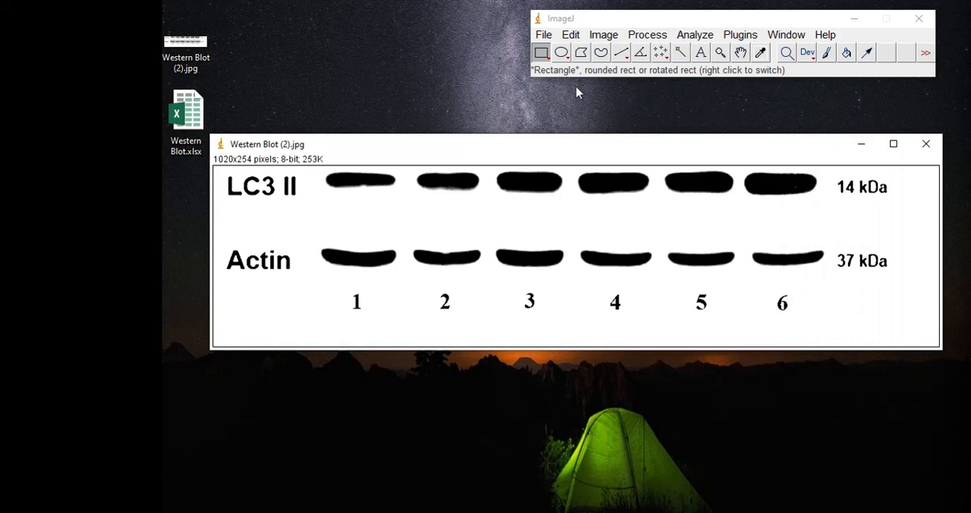
Draw a rectangle around the six Actin bands and set it as the first gel lane, accepting horizontal lanes
left_click(542, 54)
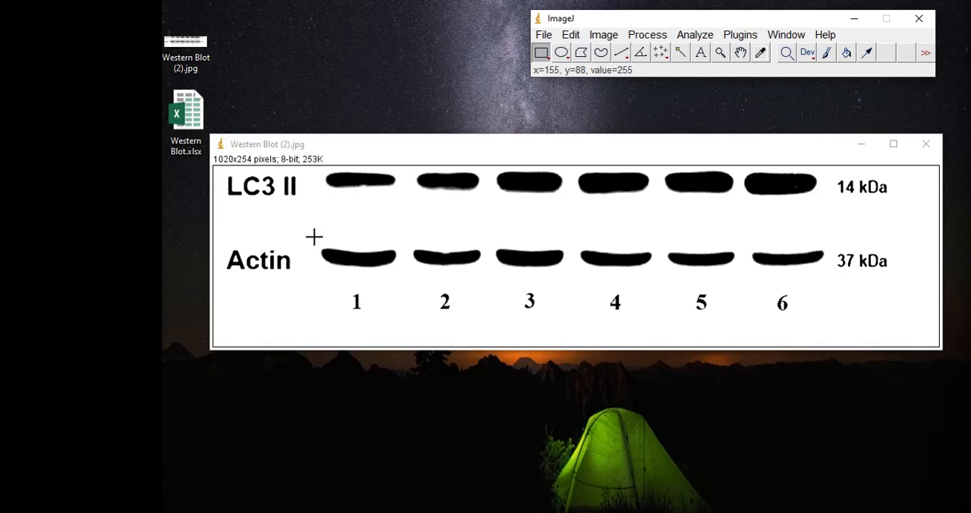
left_click_drag(313, 236, 832, 282)
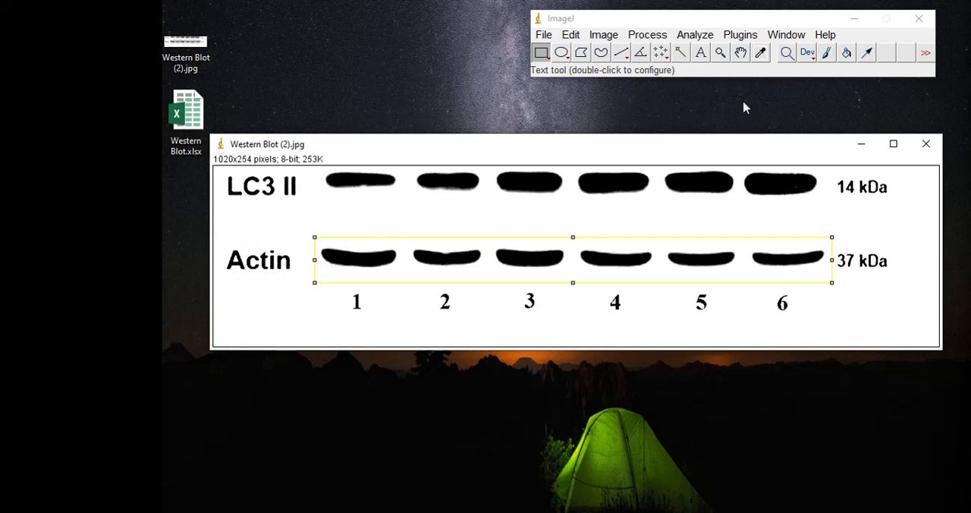
left_click(695, 34)
mouse_move(770, 280)
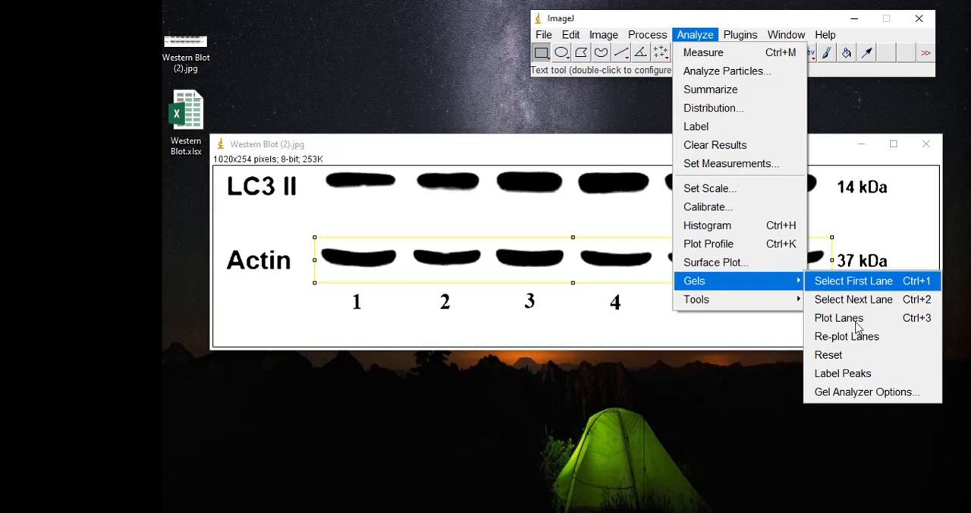
left_click(863, 286)
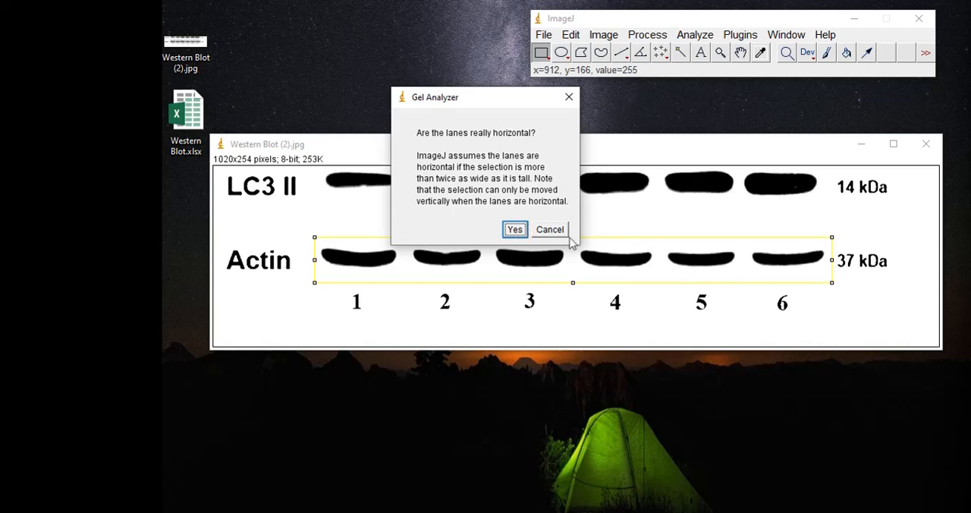
left_click(516, 230)
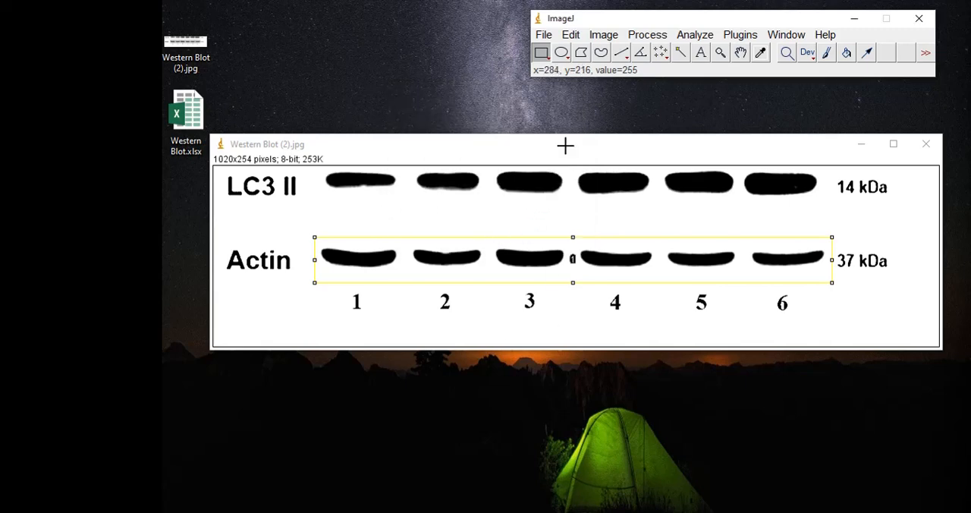
Try rotating the selected Actin band region by 90 degrees with the Rotate transform found through the command list
right_click(556, 205)
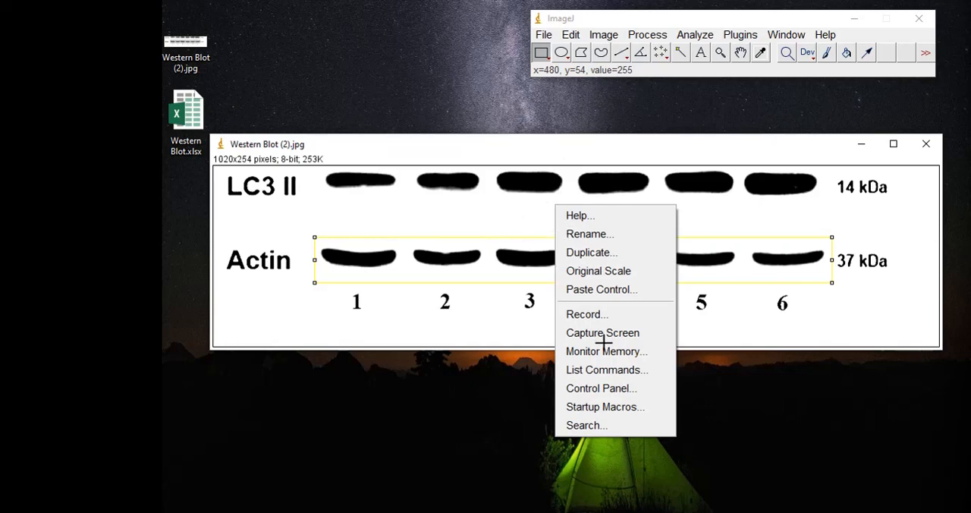
left_click(618, 371)
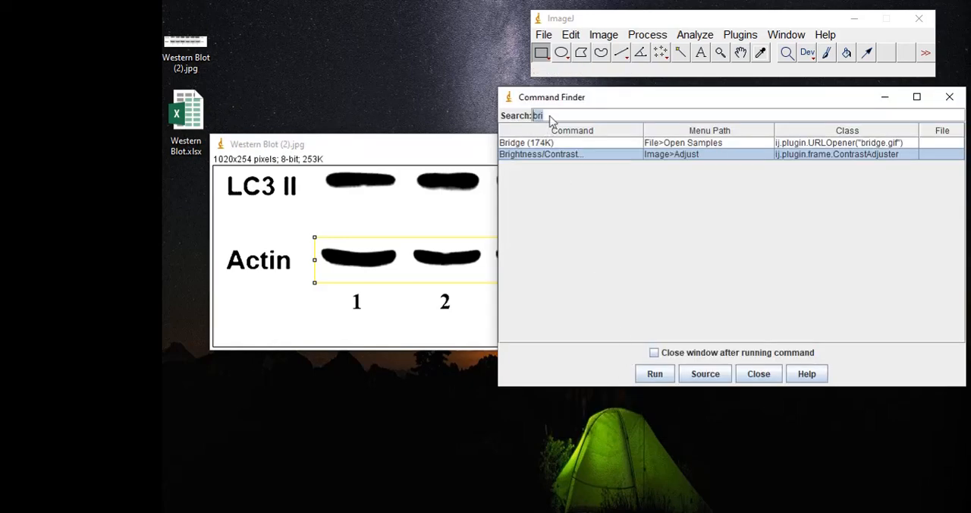
type("rotate")
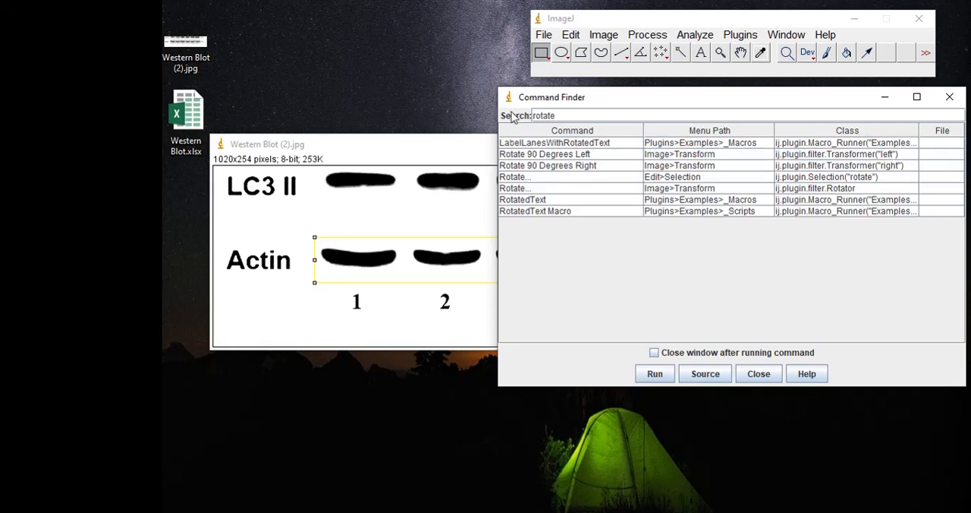
left_click(616, 189)
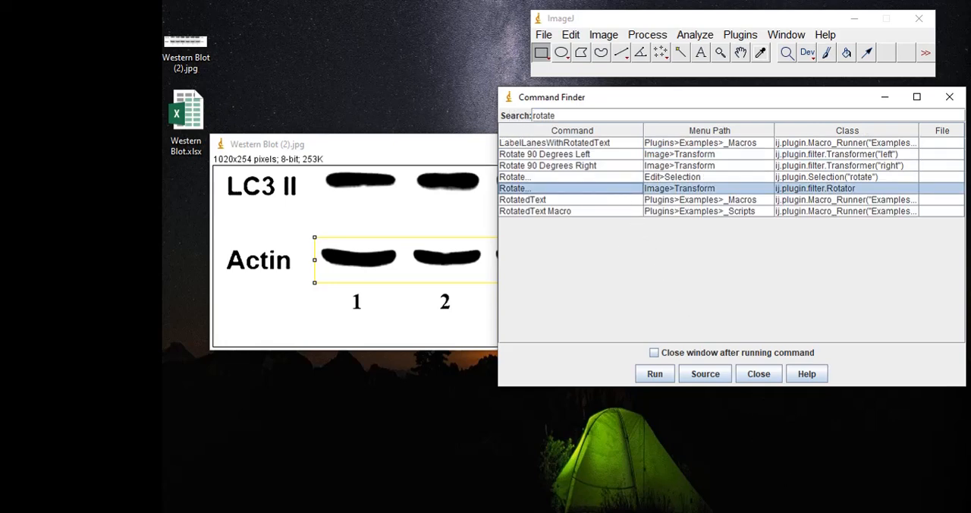
double_click(599, 190)
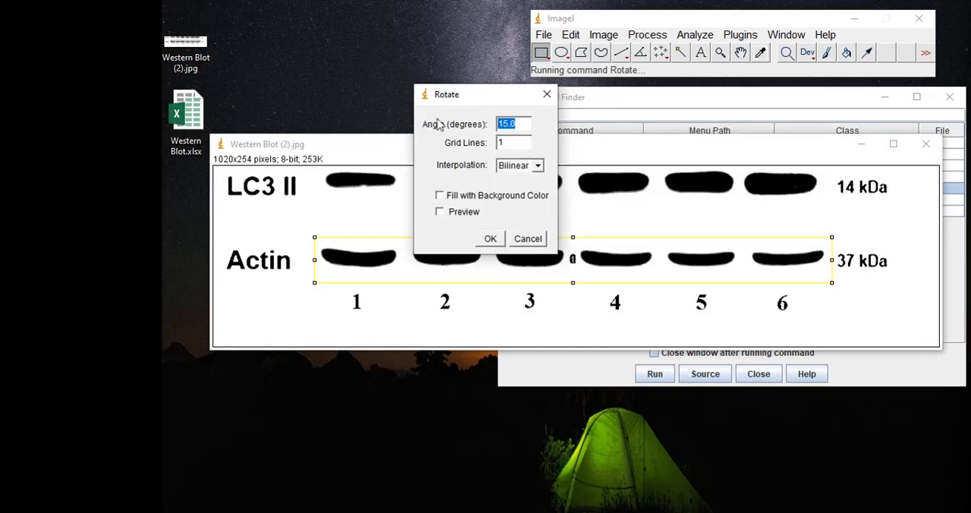
type("90")
left_click(491, 237)
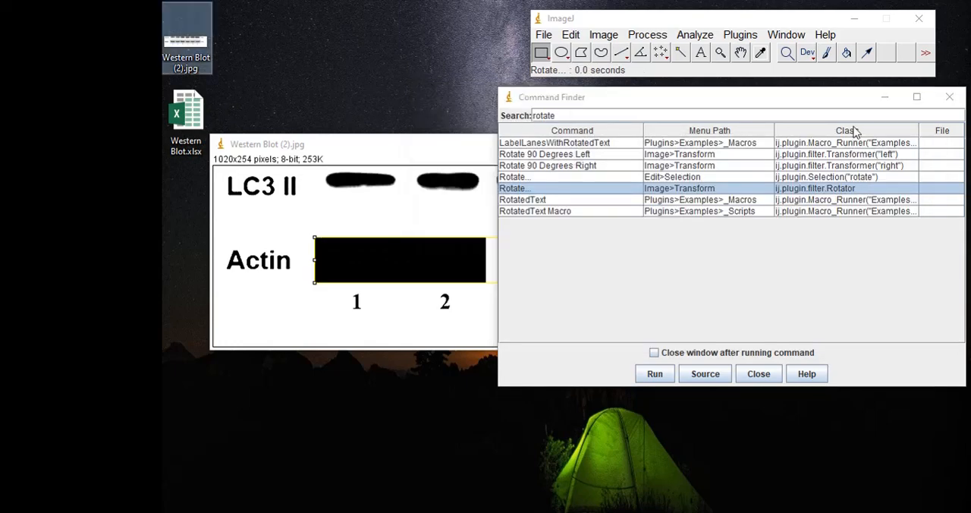
left_click(949, 98)
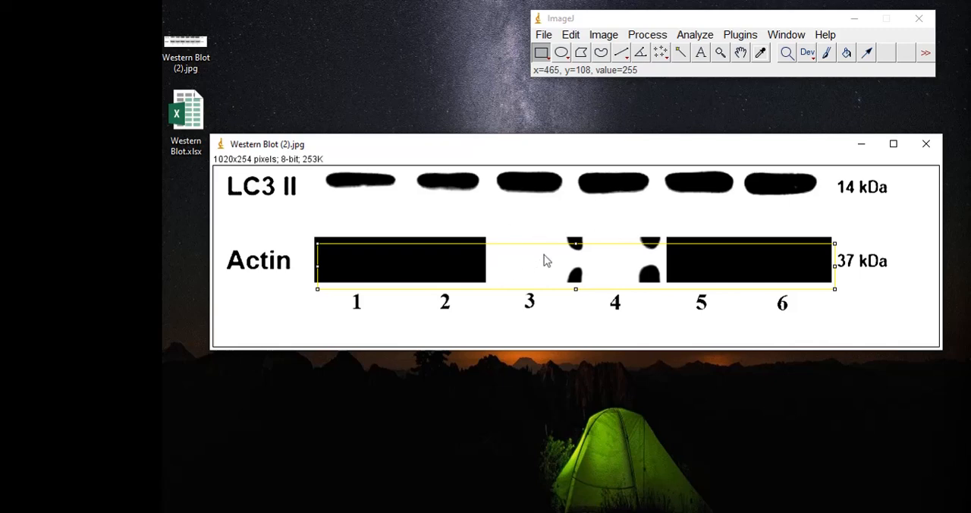
left_click(573, 251)
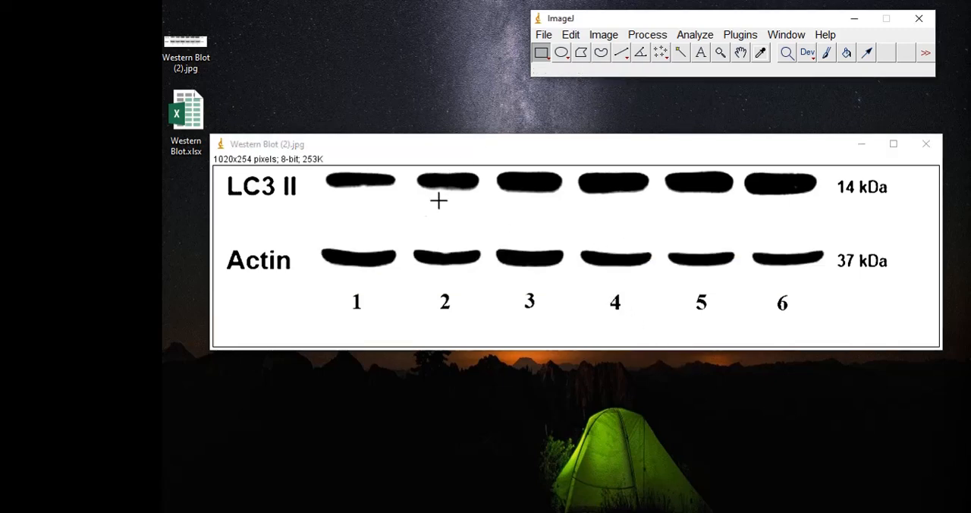
Set a new rectangle around all six Actin bands as the first gel lane and plot its lane profile
left_click_drag(321, 239, 827, 279)
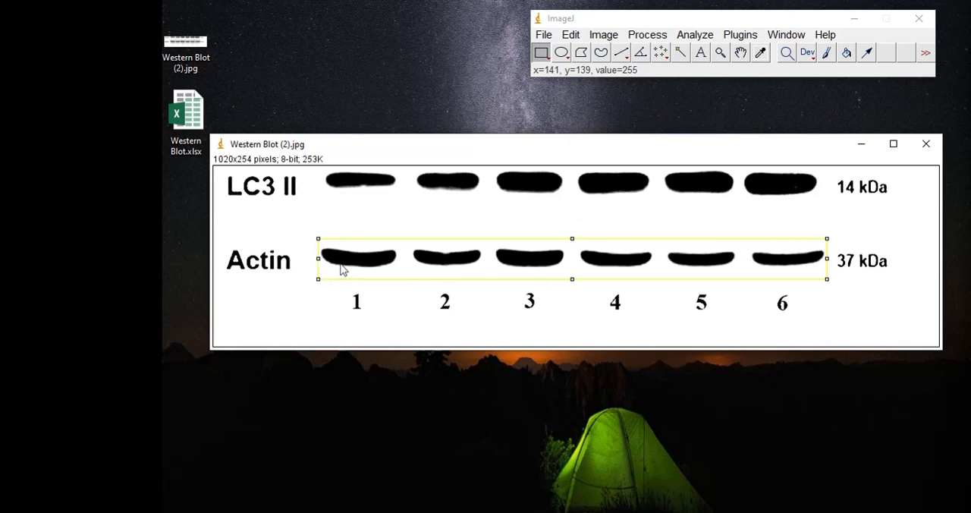
left_click(698, 35)
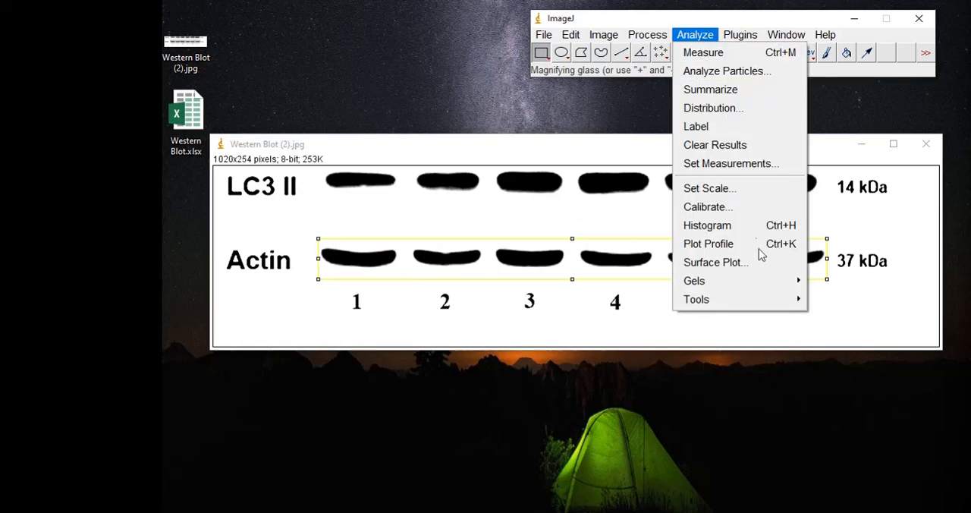
left_click(828, 286)
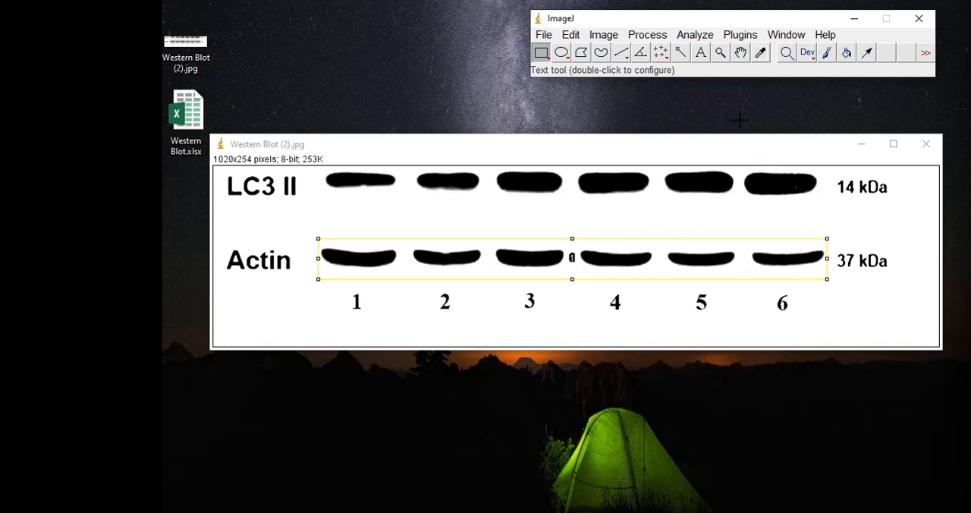
left_click(694, 34)
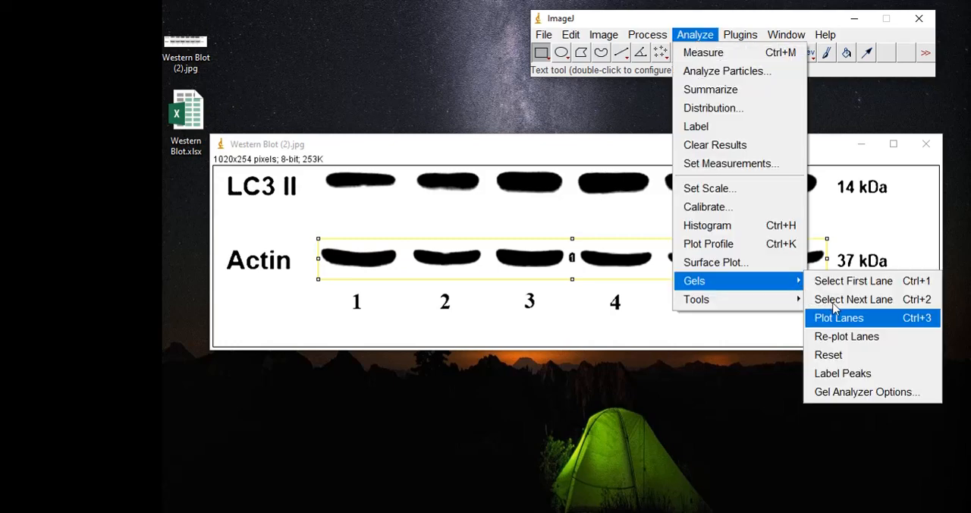
left_click(847, 321)
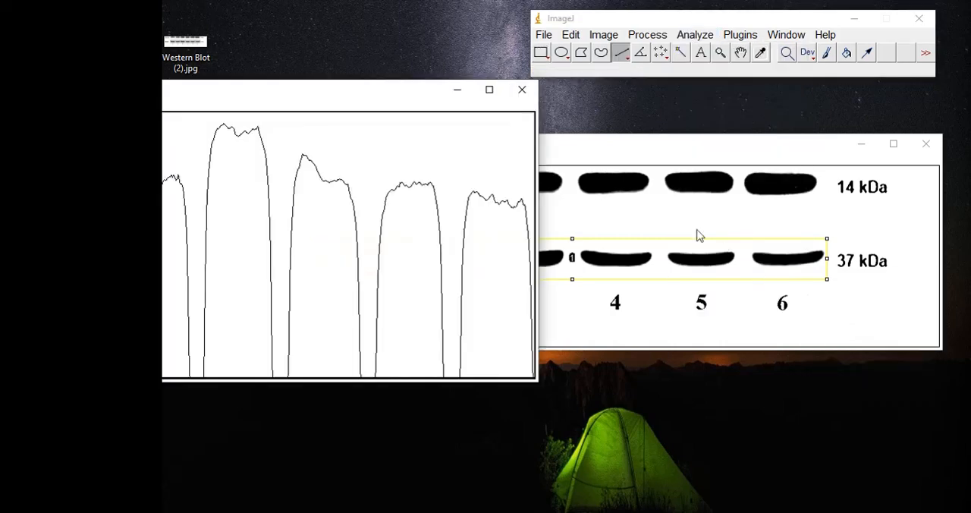
Close off the bases of the six Actin peaks by drawing straight baseline segments across the five gaps between them
left_click_drag(387, 97, 545, 115)
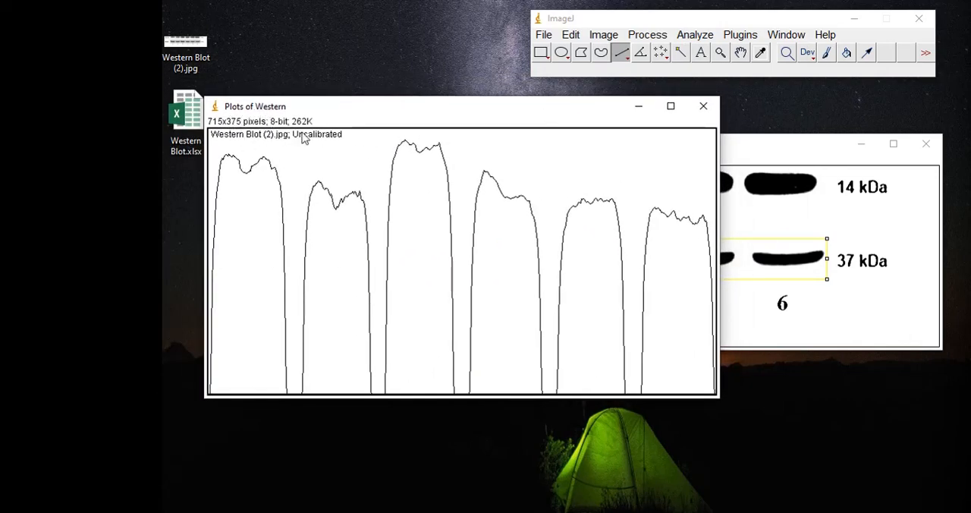
left_click_drag(375, 118, 385, 96)
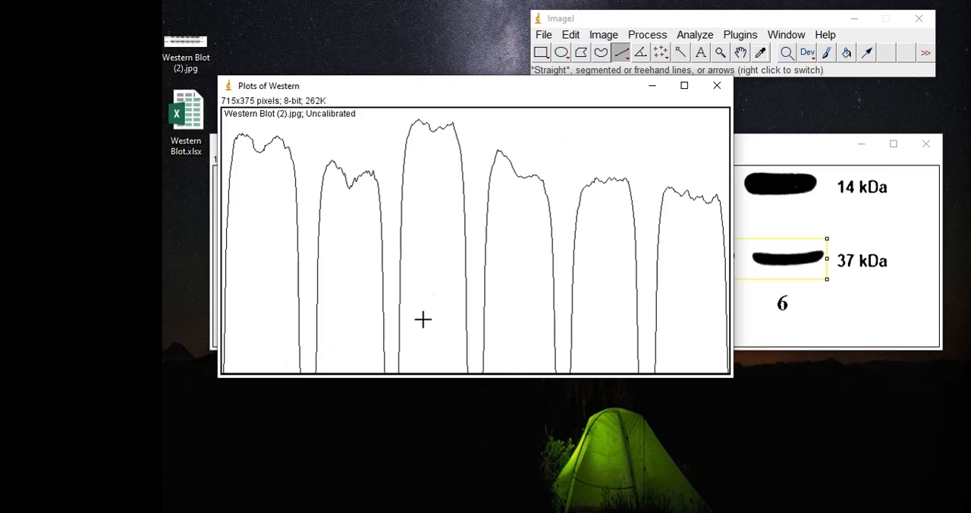
left_click(621, 53)
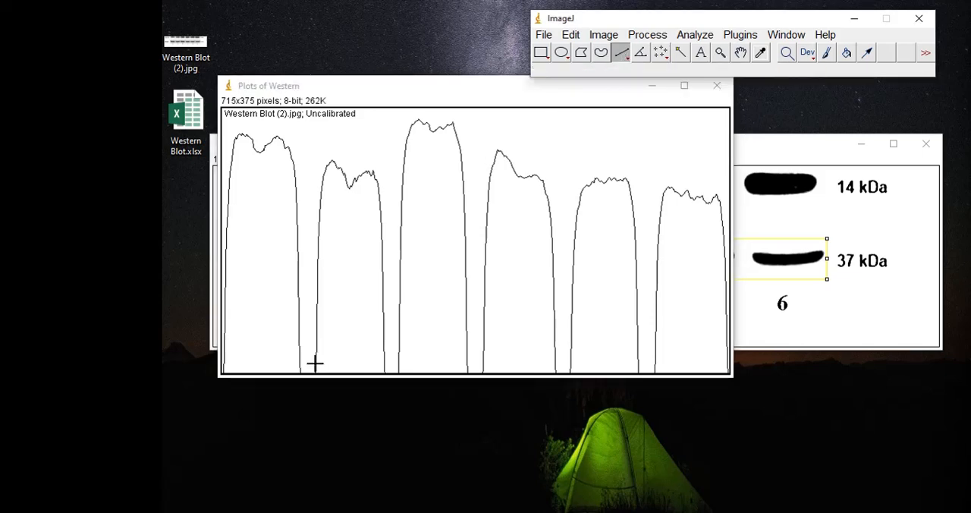
scroll(298, 372, "up", 2)
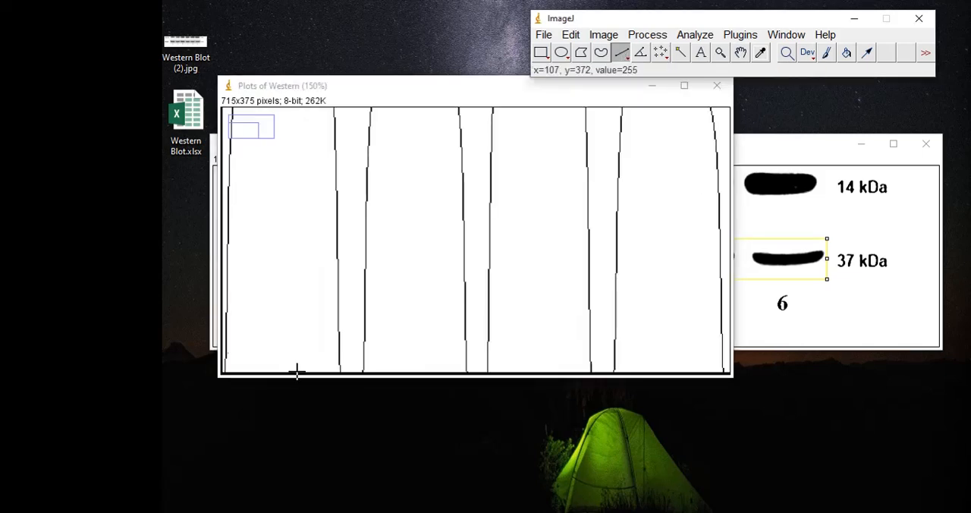
left_click_drag(380, 370, 412, 369)
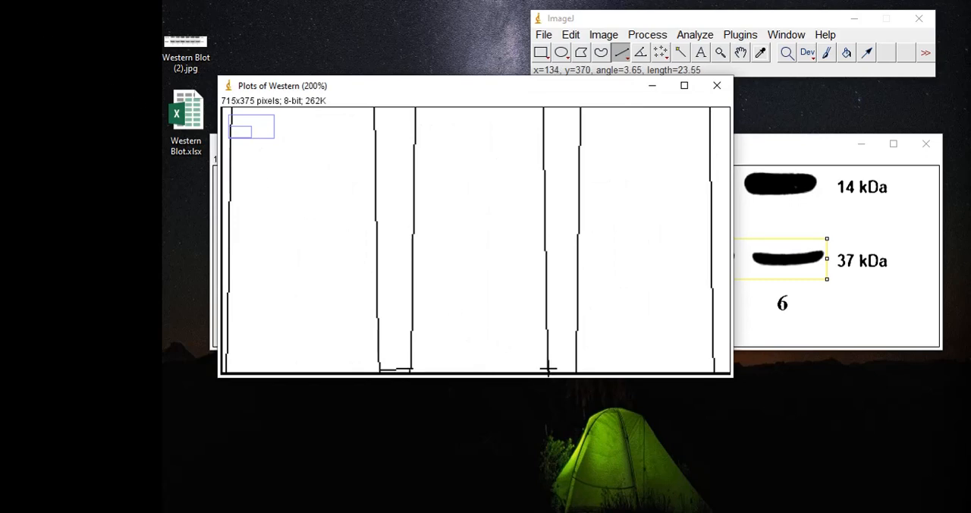
left_click_drag(547, 369, 577, 370)
scroll(576, 366, "down", 1)
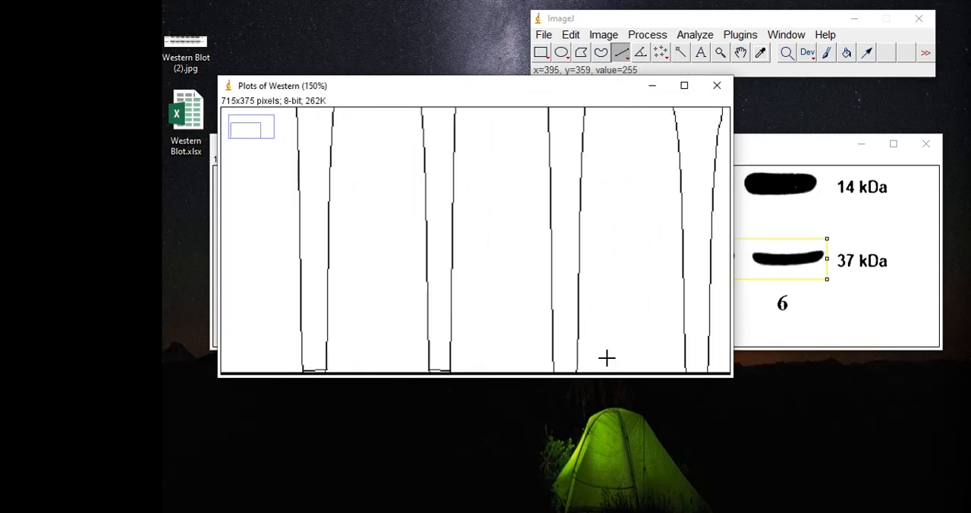
left_click_drag(553, 370, 577, 370)
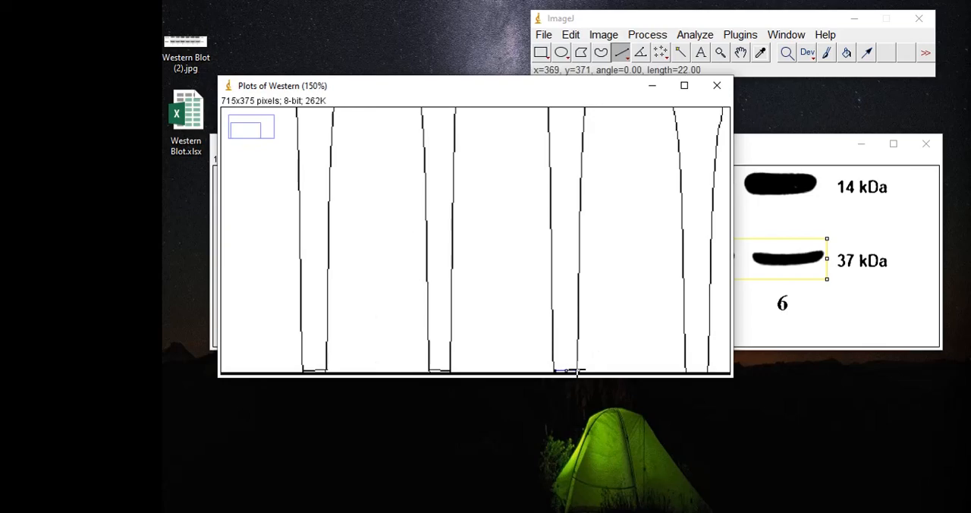
left_click_drag(684, 370, 707, 370)
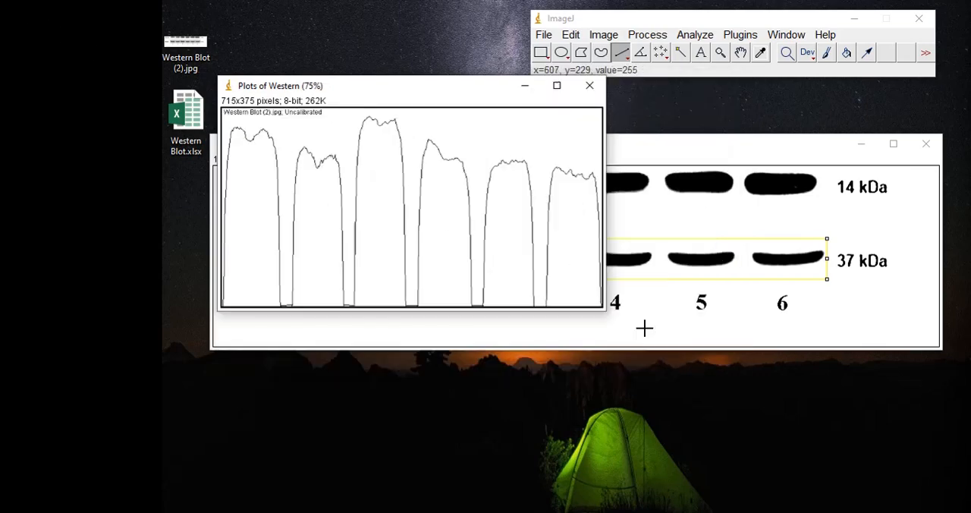
scroll(644, 330, "down", 2)
scroll(596, 312, "up", 1)
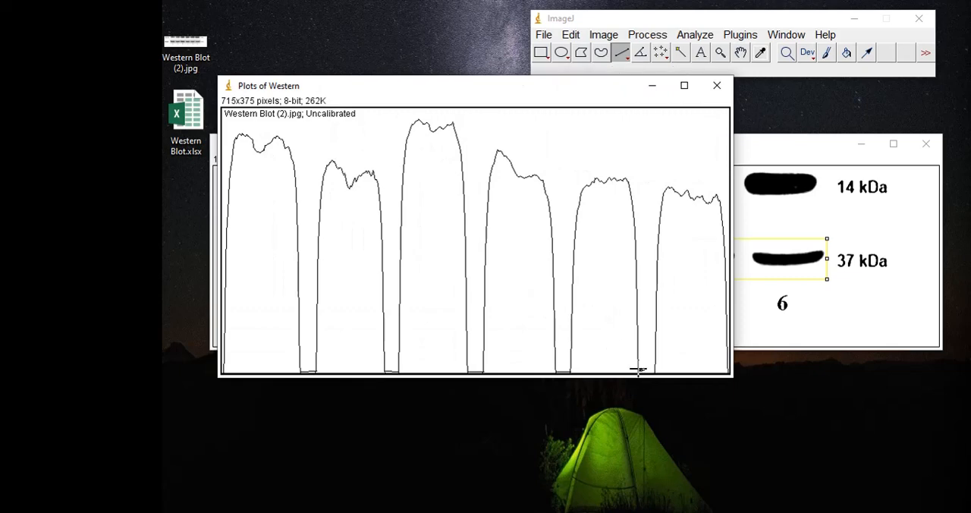
left_click_drag(637, 370, 652, 370)
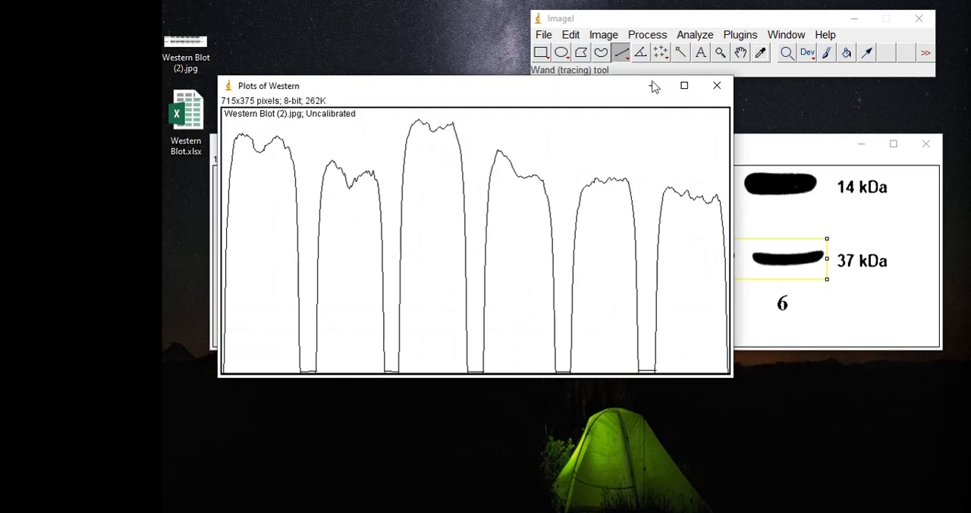
Measure the area under each of the six Actin peaks with the Wand tool
left_click(680, 54)
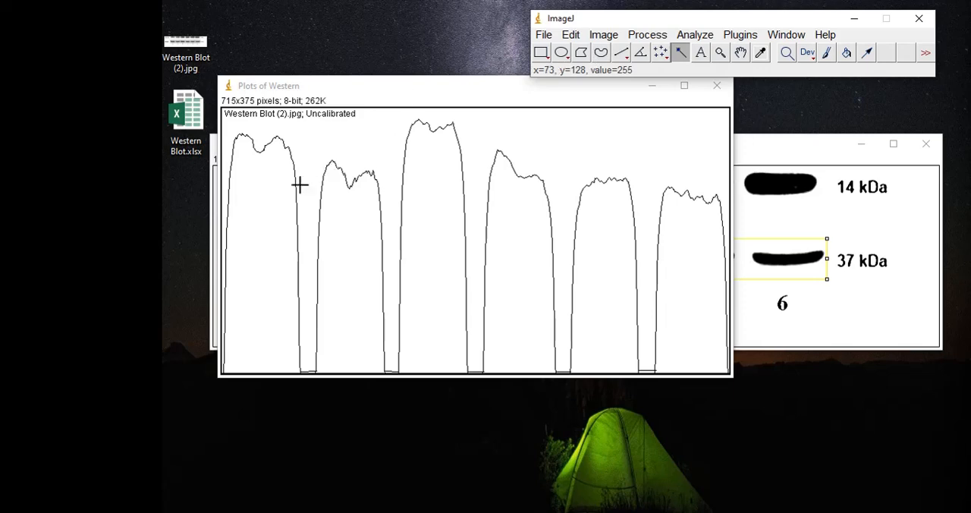
left_click(273, 198)
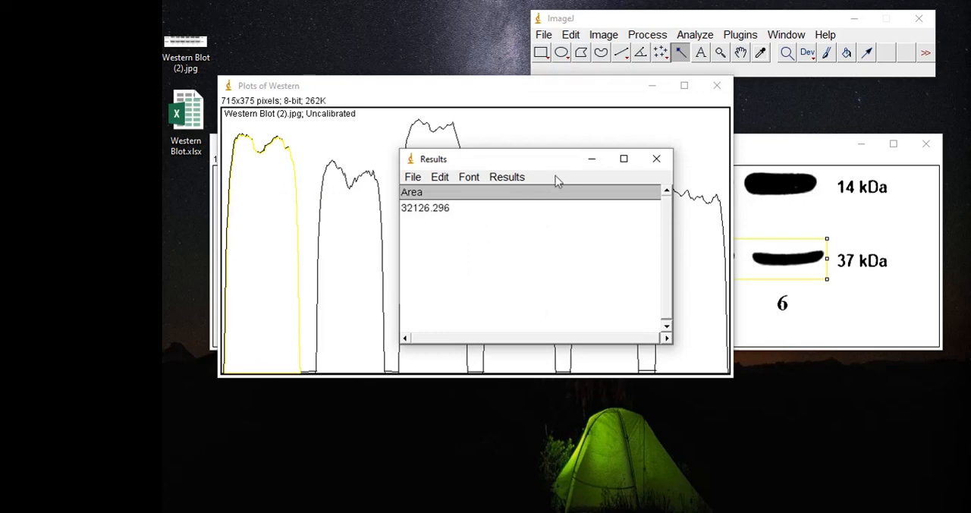
left_click(591, 160)
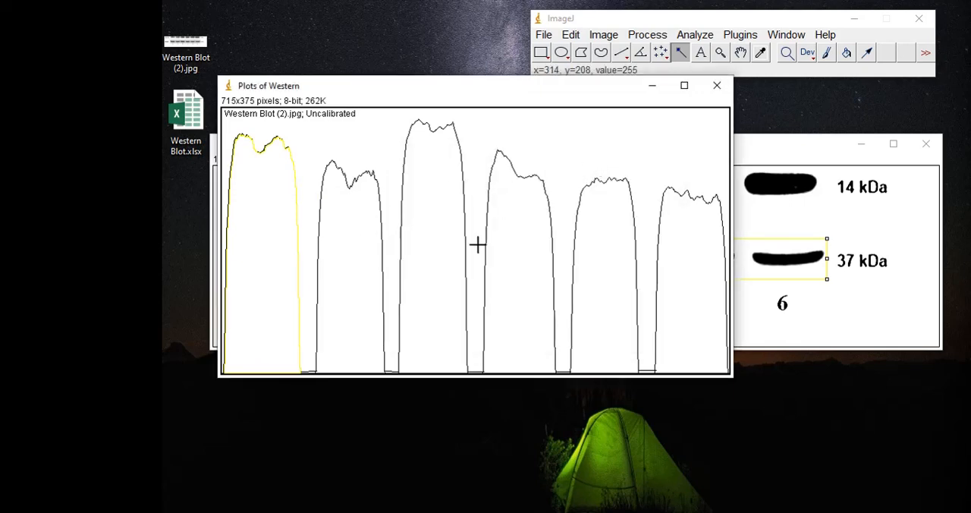
left_click(346, 235)
left_click(414, 205)
left_click(492, 214)
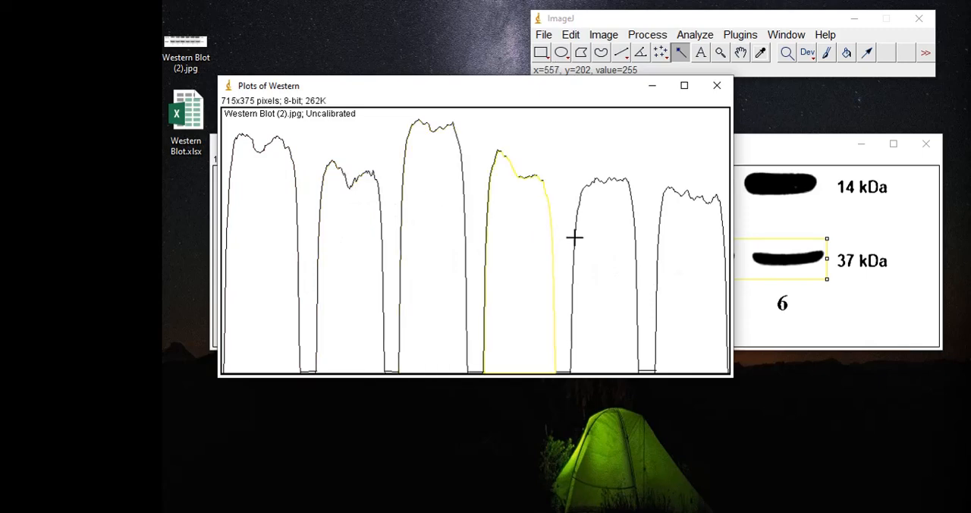
left_click(661, 254)
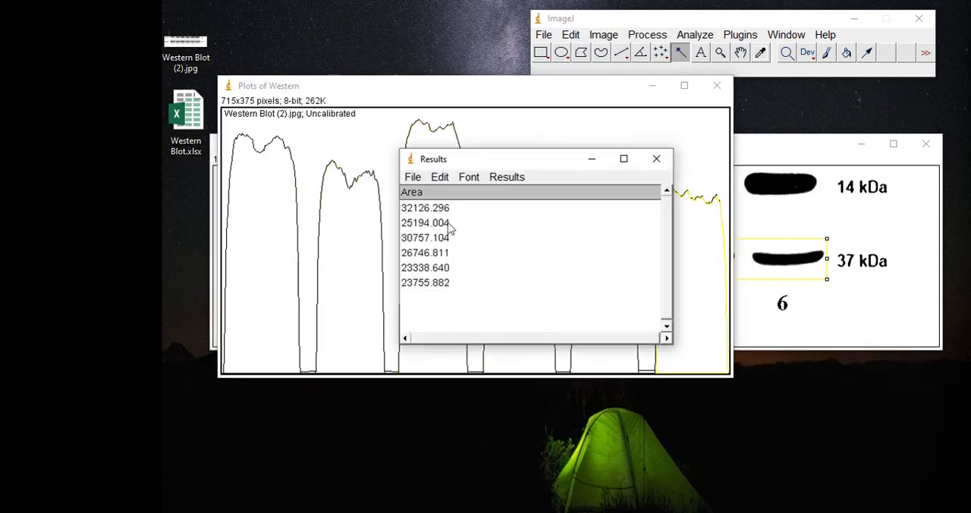
left_click(589, 161)
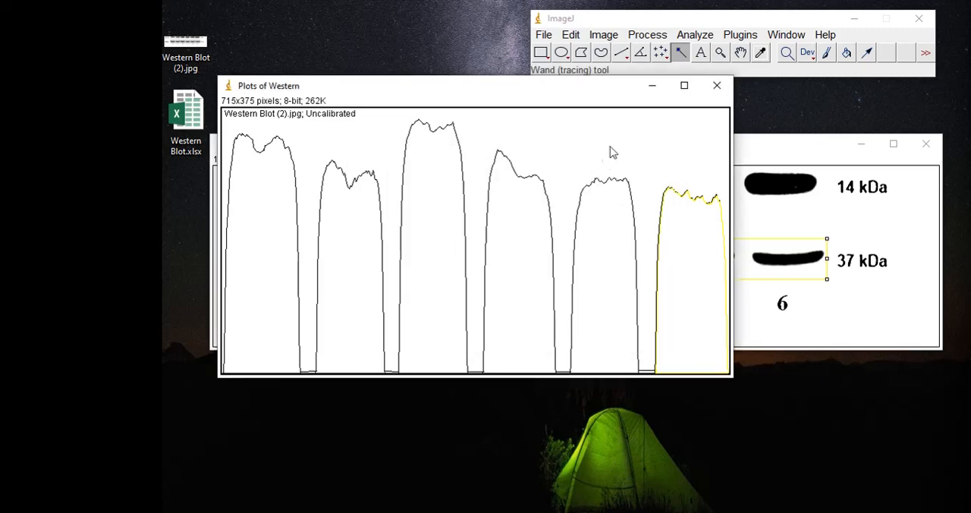
Label the Actin peaks with their percentages and copy the results table into Western Blot.txt in Notepad
left_click(696, 38)
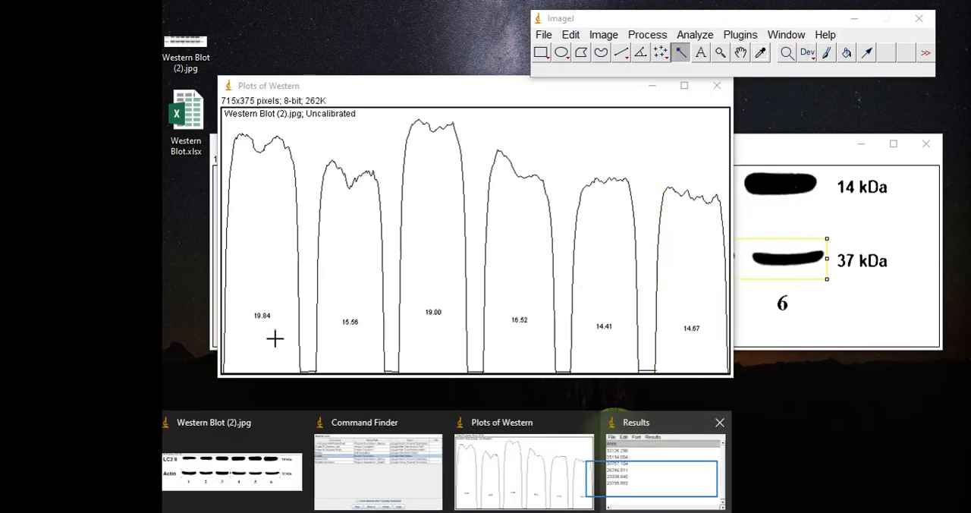
left_click(653, 490)
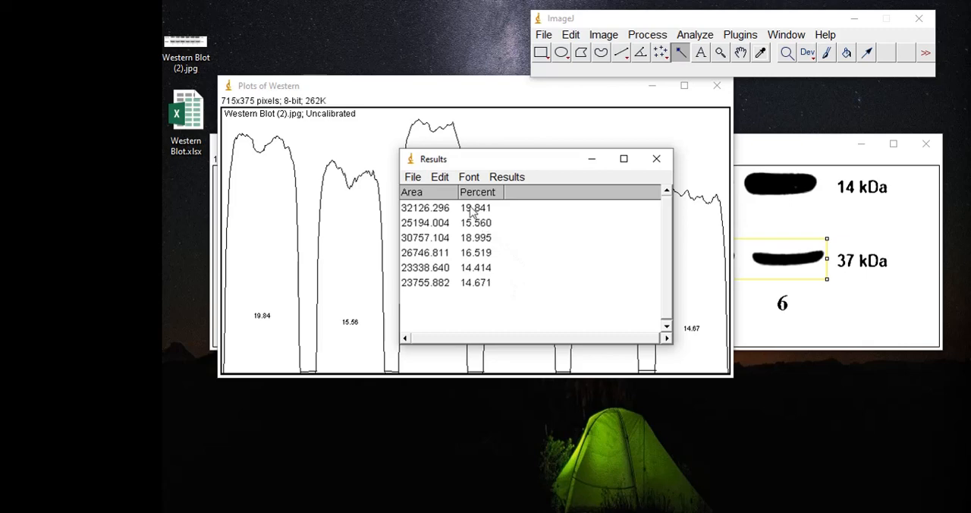
left_click(440, 176)
left_click(449, 214)
key("alt+Tab")
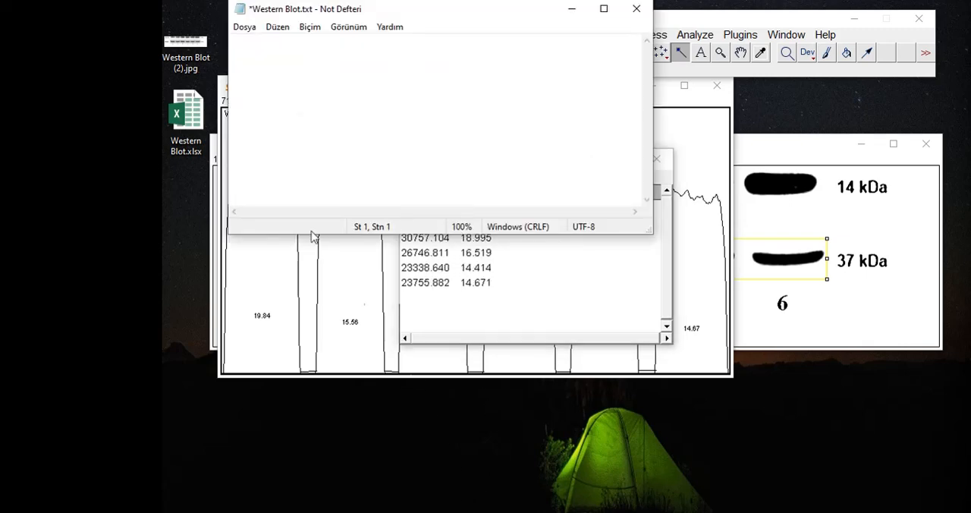
key("ctrl+v")
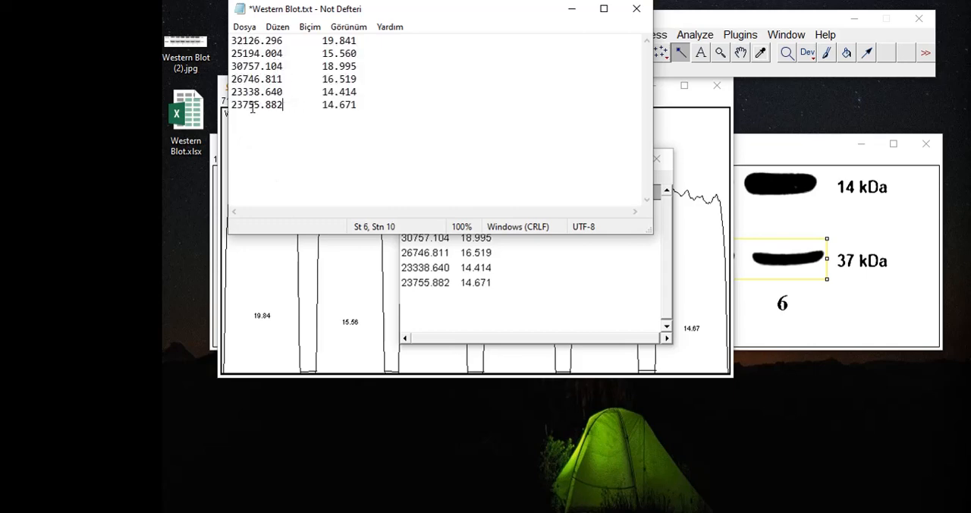
Remove the area values from the pasted results, add the heading "actin", and number the percentage rows 1 to 6
left_click_drag(285, 110, 211, 38)
key("BackSpace")
key("BackSpace")
key("BackSpace")
key("BackSpace")
key("BackSpace")
key("BackSpace")
key("Return")
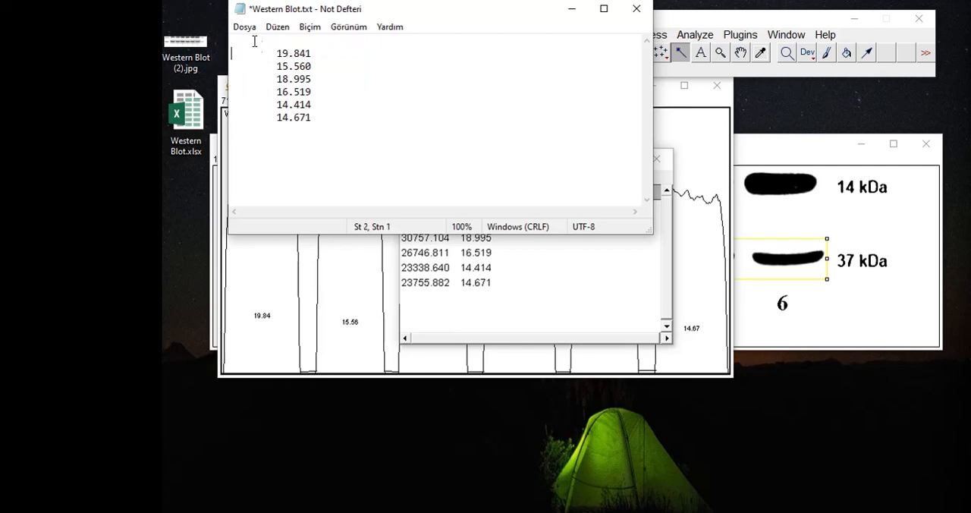
type("actin")
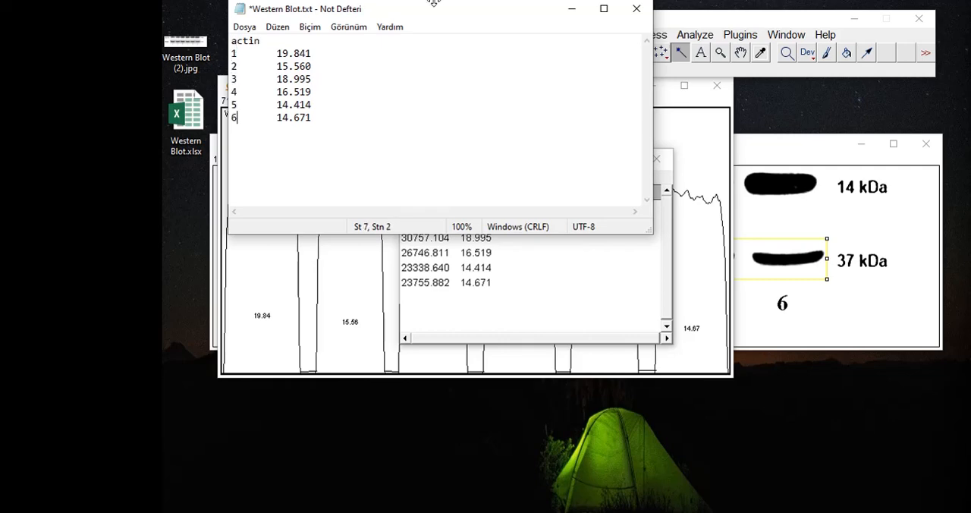
left_click(572, 9)
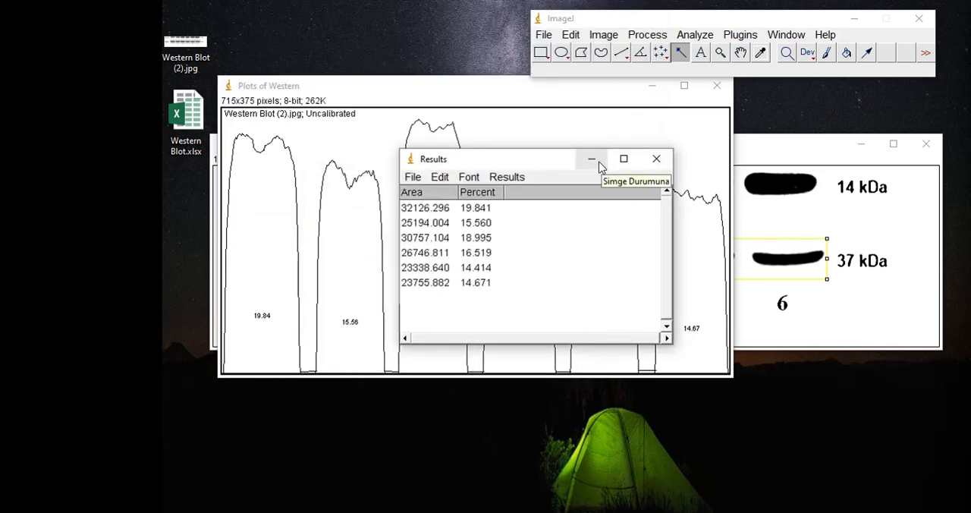
Move the selection rectangle from the Actin bands onto the six LC3 II bands, set it as the first gel lane, and plot it
left_click(592, 160)
left_click(652, 88)
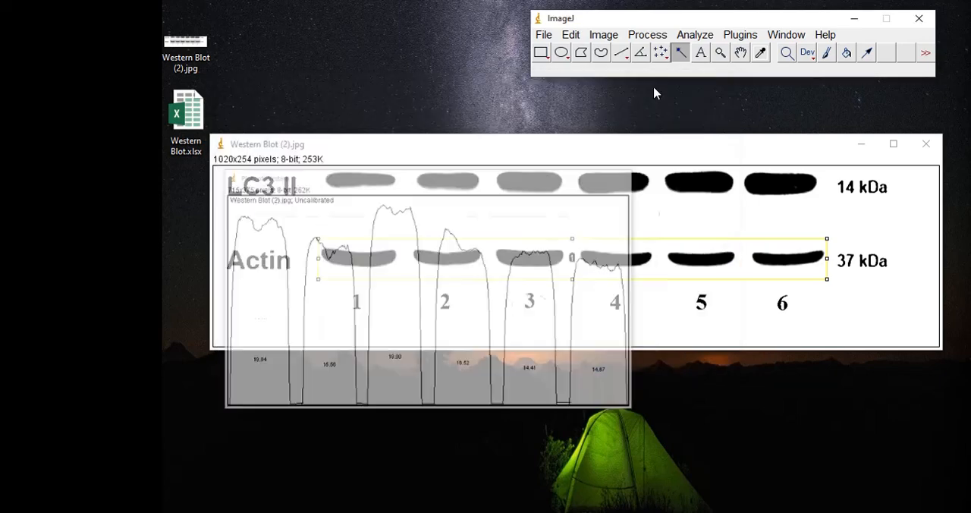
left_click(574, 265)
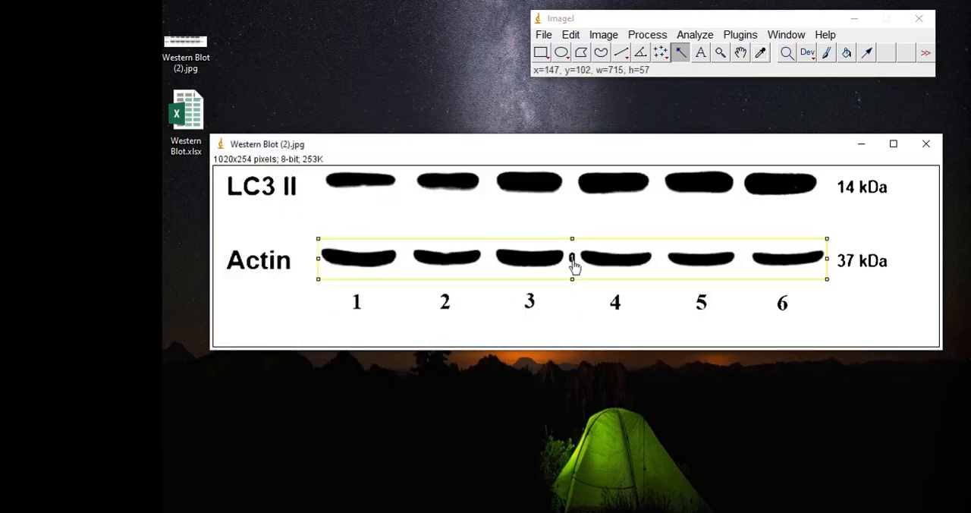
left_click_drag(575, 265, 573, 197)
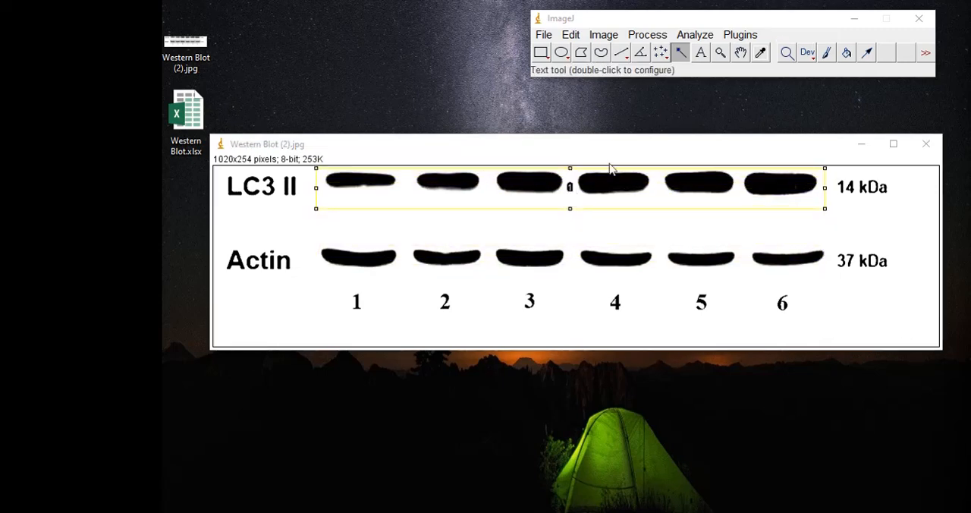
left_click(699, 36)
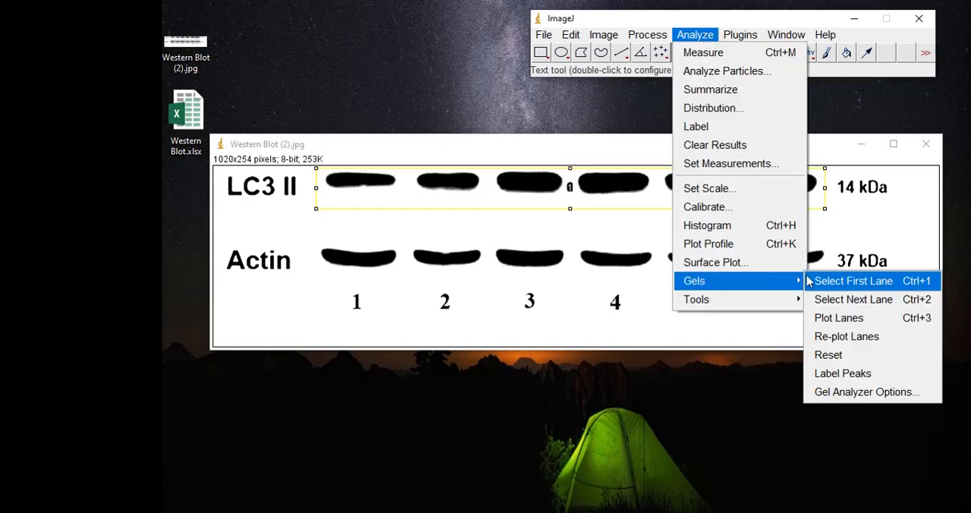
left_click(830, 283)
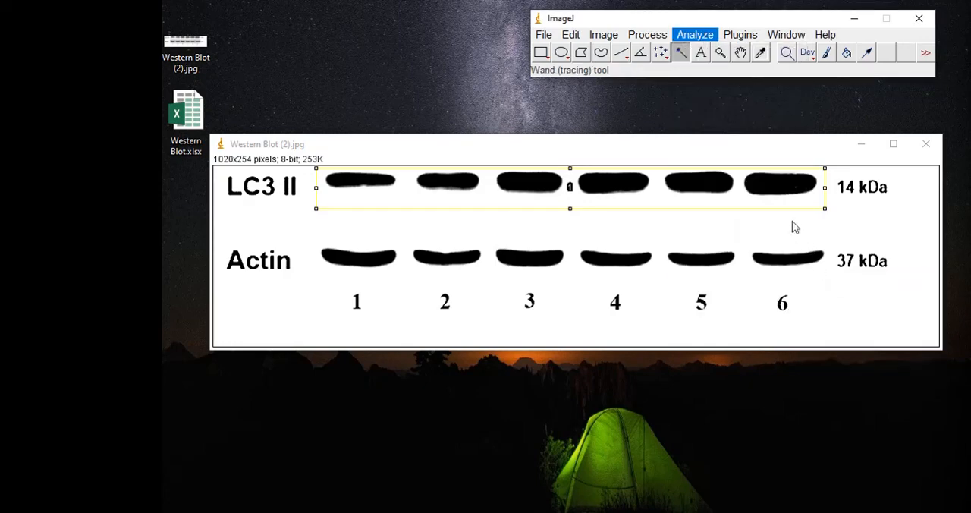
left_click(692, 36)
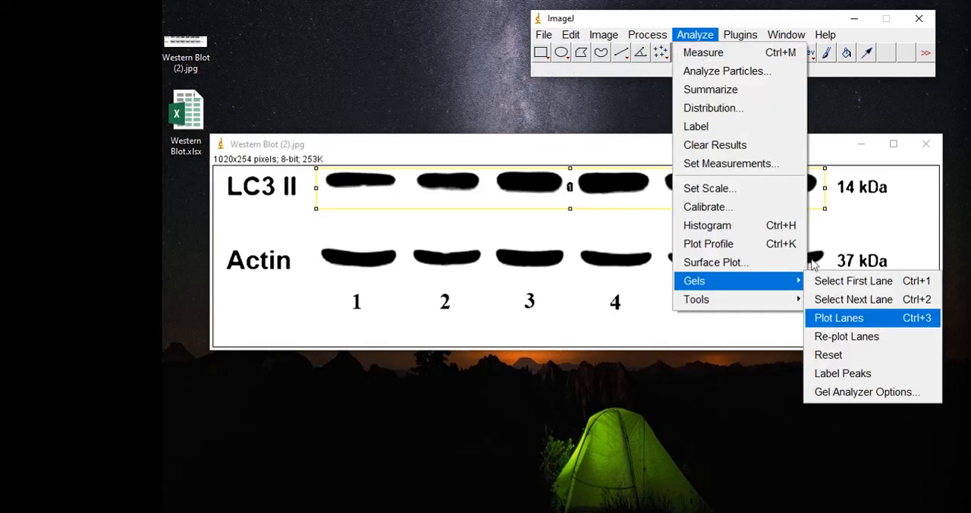
left_click(842, 317)
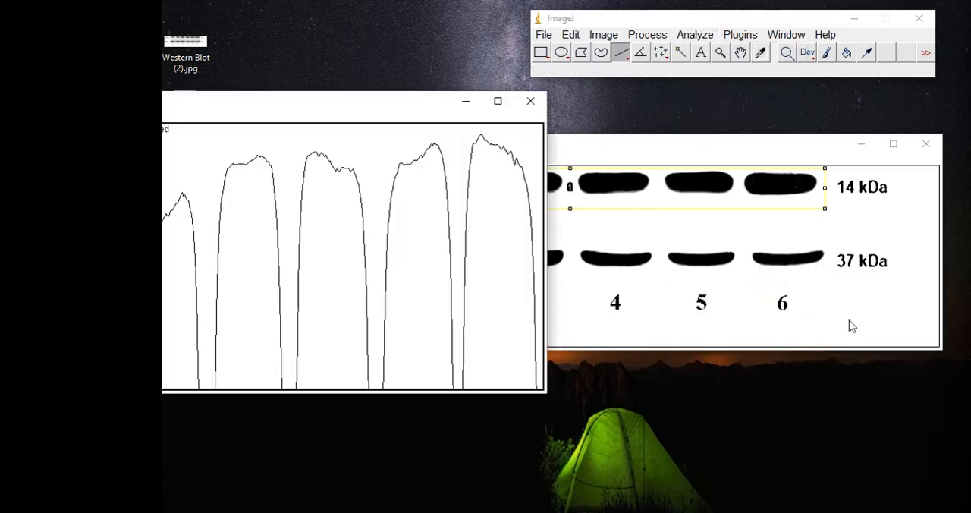
Close off the bases of the six LC3 II peaks with straight line segments across the gaps between them
left_click_drag(356, 97, 535, 95)
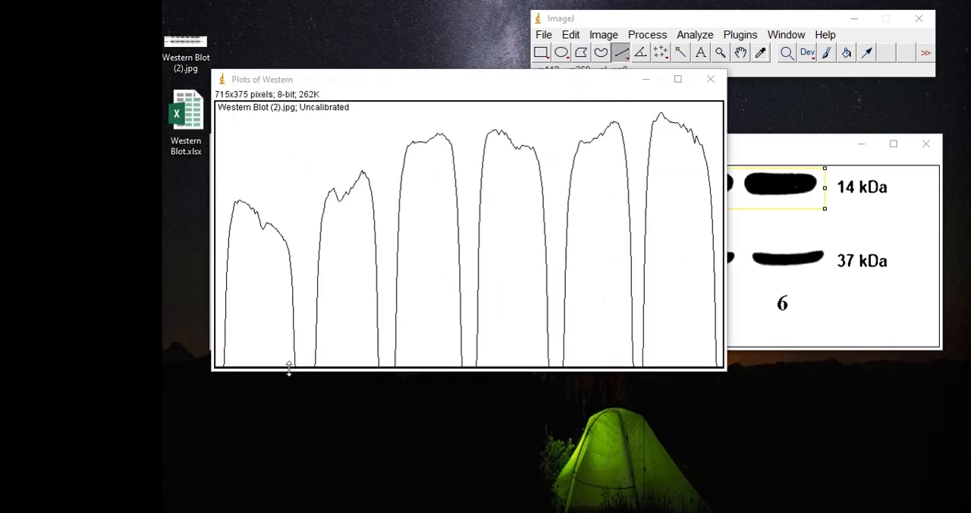
left_click_drag(295, 365, 317, 367)
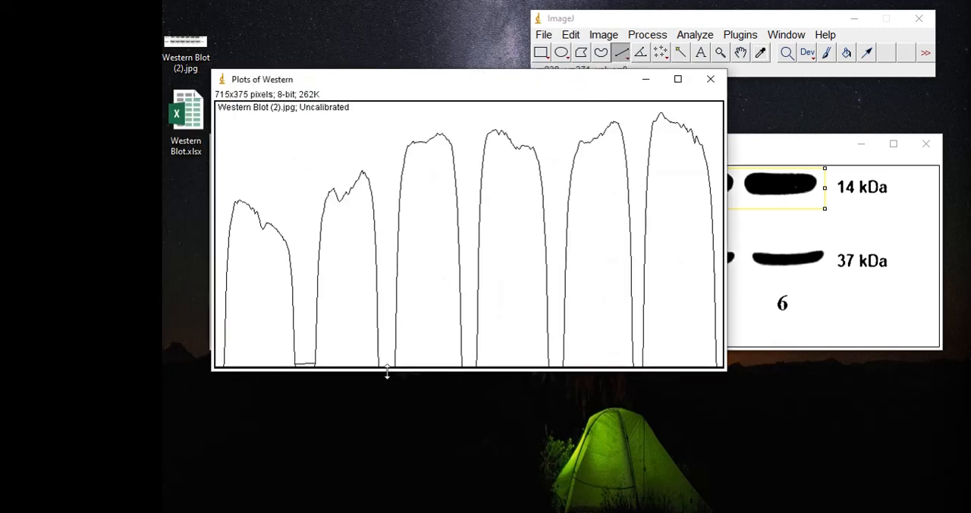
left_click_drag(379, 365, 396, 365)
left_click_drag(549, 366, 563, 367)
left_click_drag(632, 364, 644, 364)
Measure the areas of the six LC3 II peaks by selecting each one with the Wand tool
left_click(680, 52)
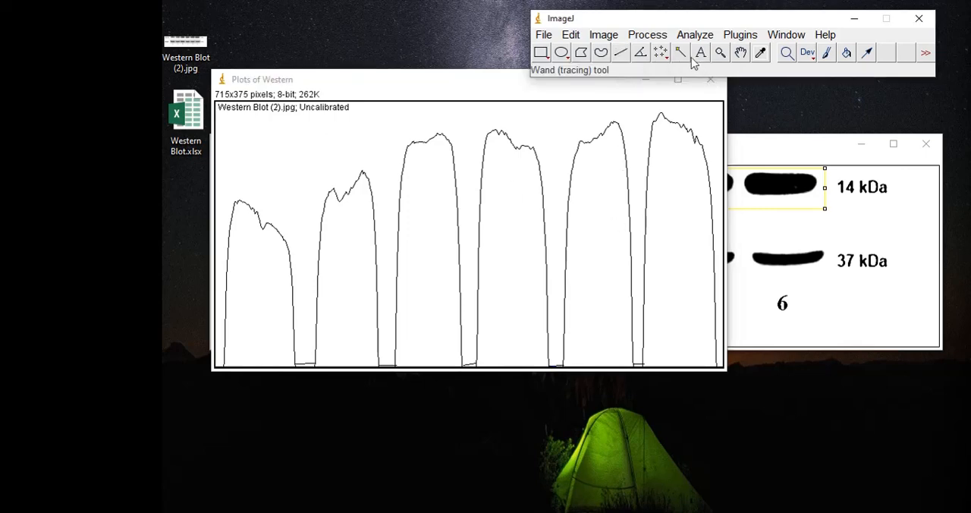
left_click(306, 263)
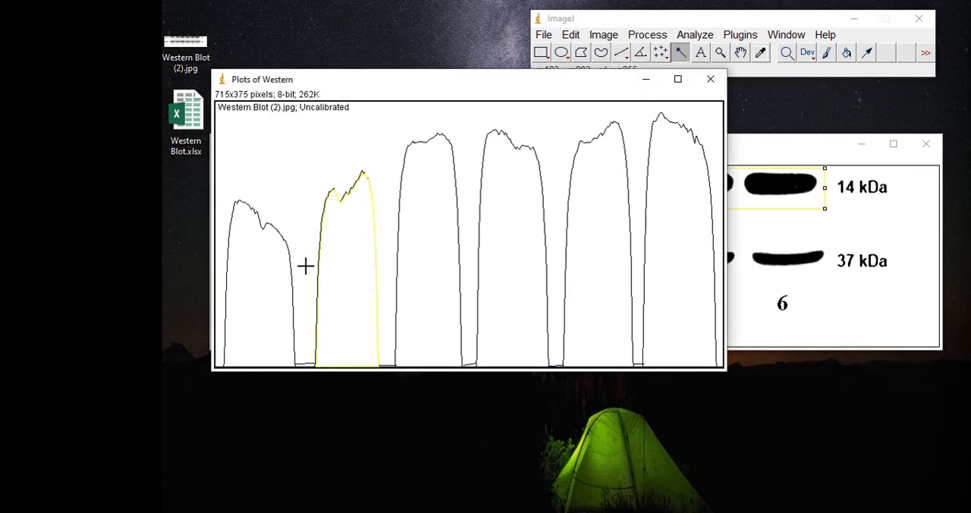
left_click(360, 243)
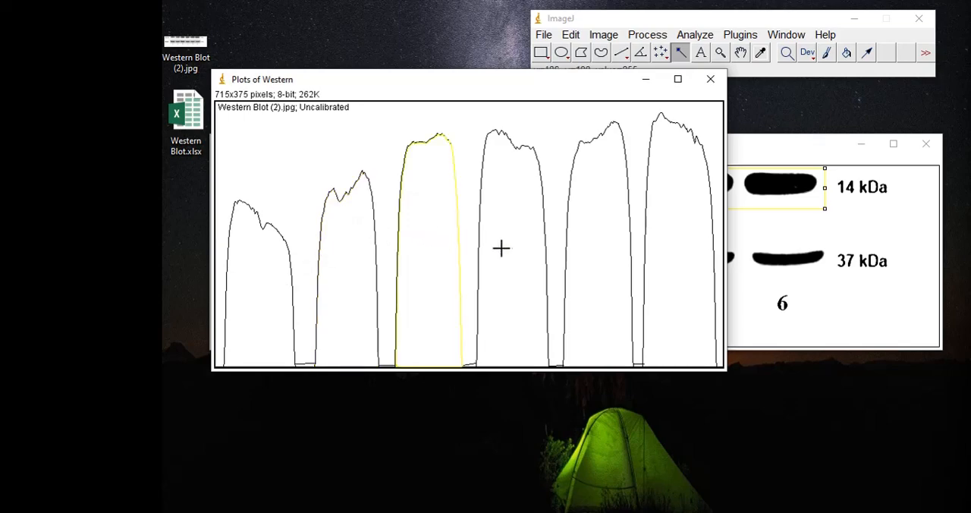
left_click(525, 235)
left_click(611, 227)
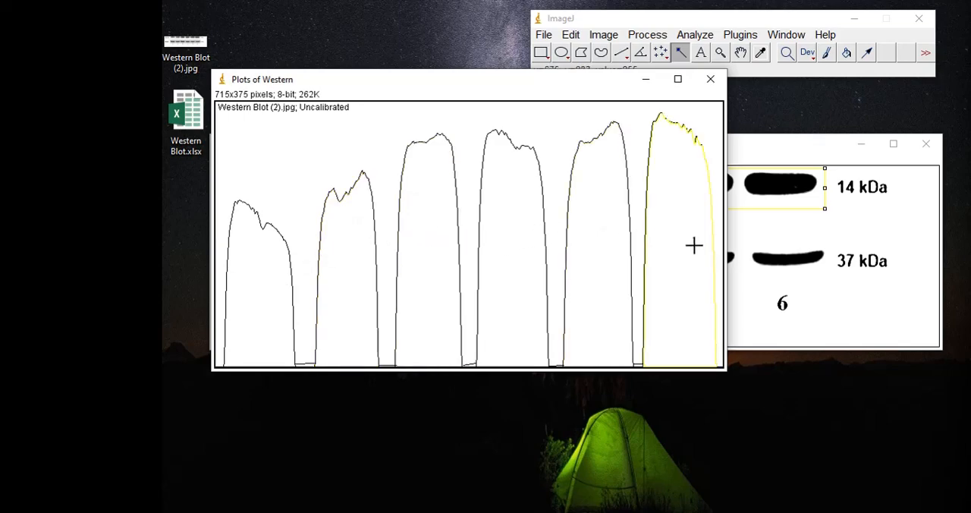
key("alt+Tab")
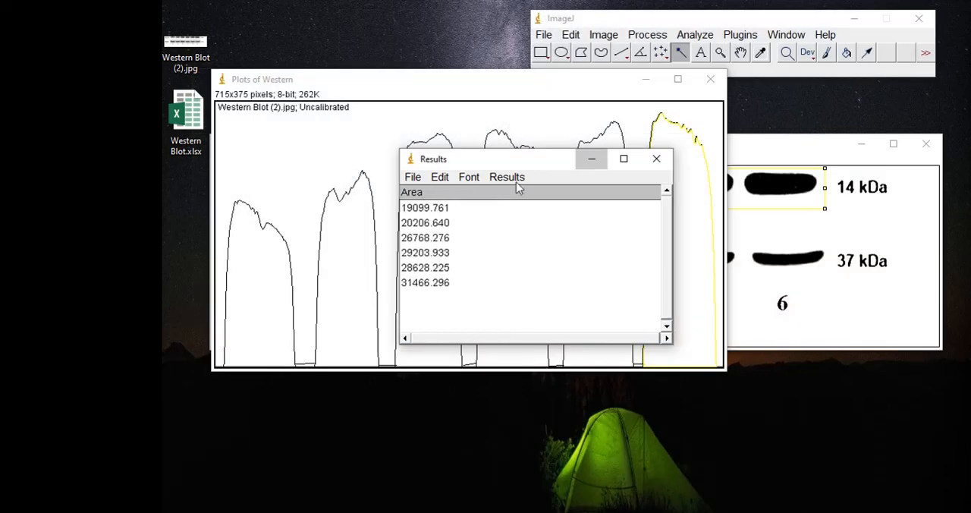
left_click(592, 159)
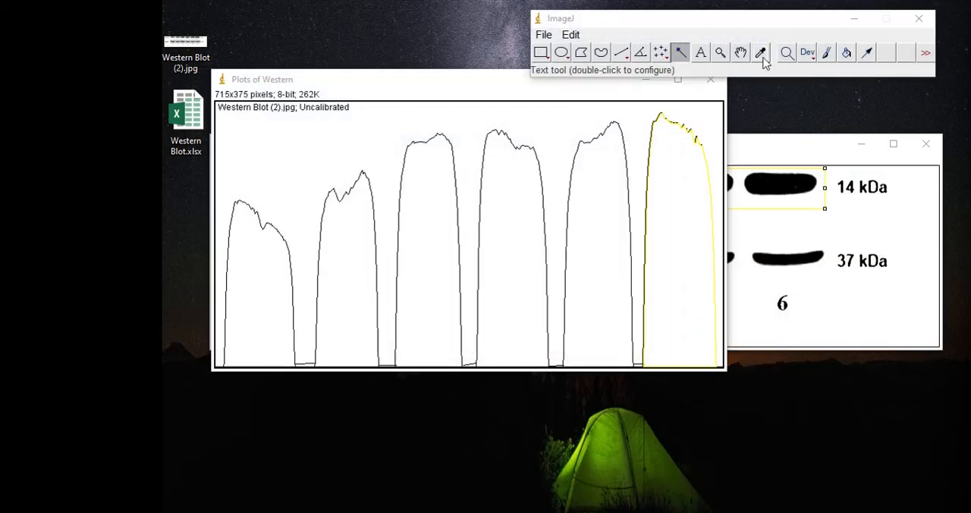
Label the LC3 II peaks with their percentages and copy the results table
left_click(695, 34)
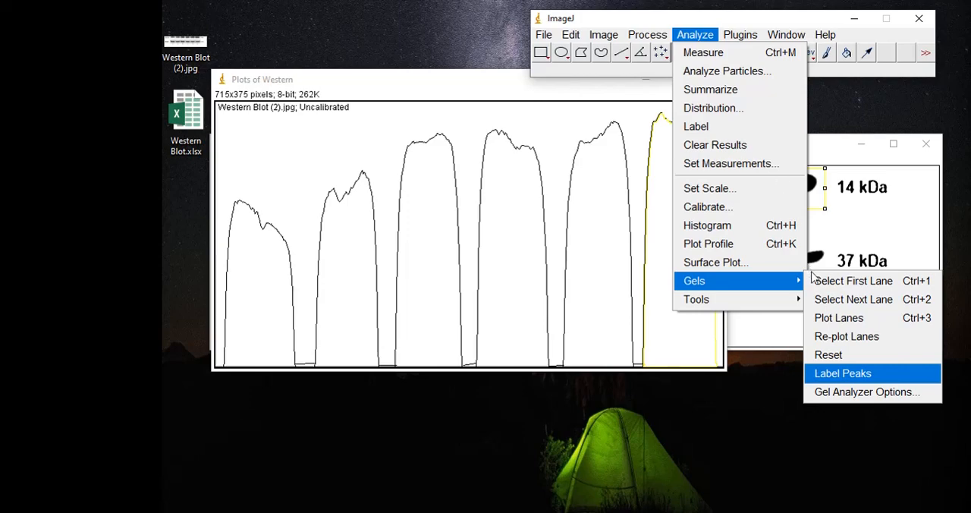
left_click(867, 377)
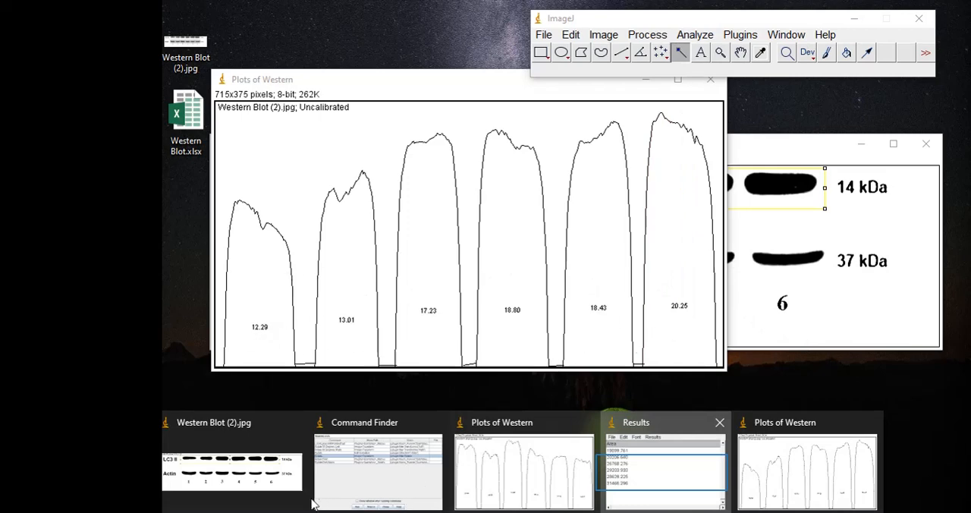
left_click(664, 476)
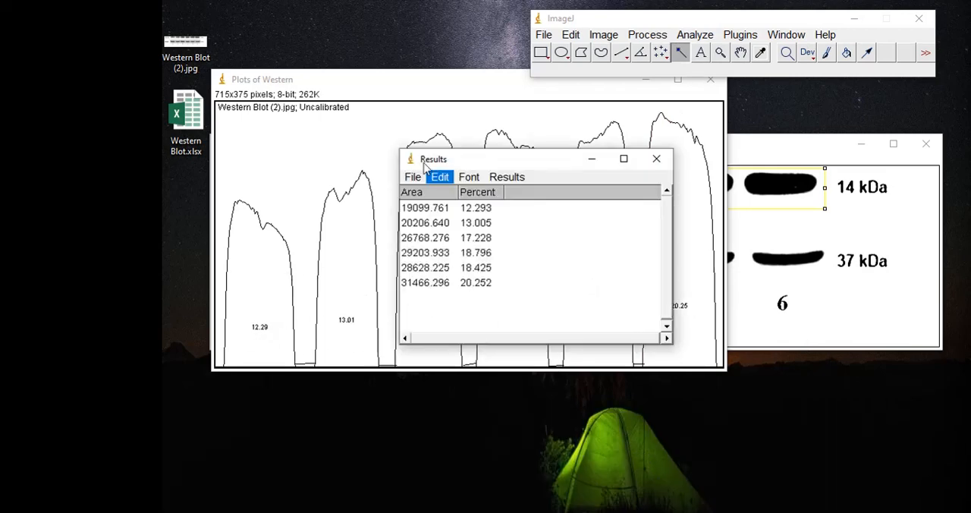
left_click(440, 178)
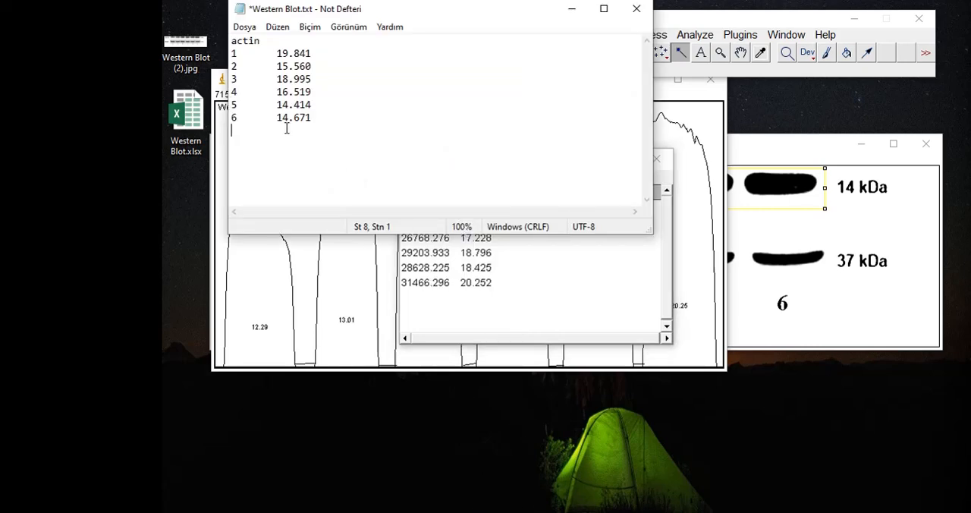
In Western Blot.txt in Notepad, add the heading "protein of interest" below the actin rows and paste the copied results under it
type("p")
type("rotein of interest")
key("Return")
type("19099.761\t12.293 20206.640\t13.005 26768.276\t17.228 29203.933\t18.796 28628.225\t18.425 31466.296\t20.252")
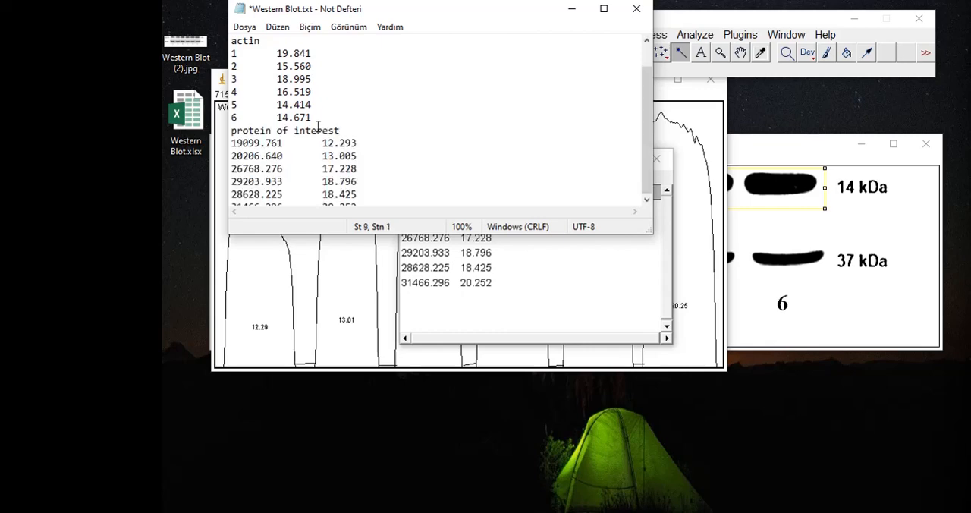
Remove the area values from the pasted protein of interest results and number the percentage rows 1 to 6
key("Left")
key("Left")
key("Left")
key("Left")
key("Left")
key("Left")
key("Left")
key("Left")
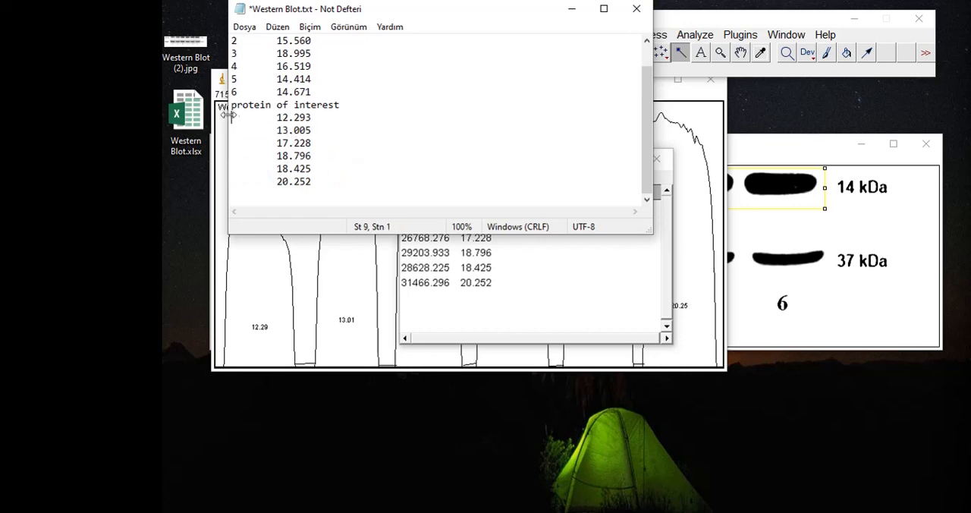
type("1")
key("Down")
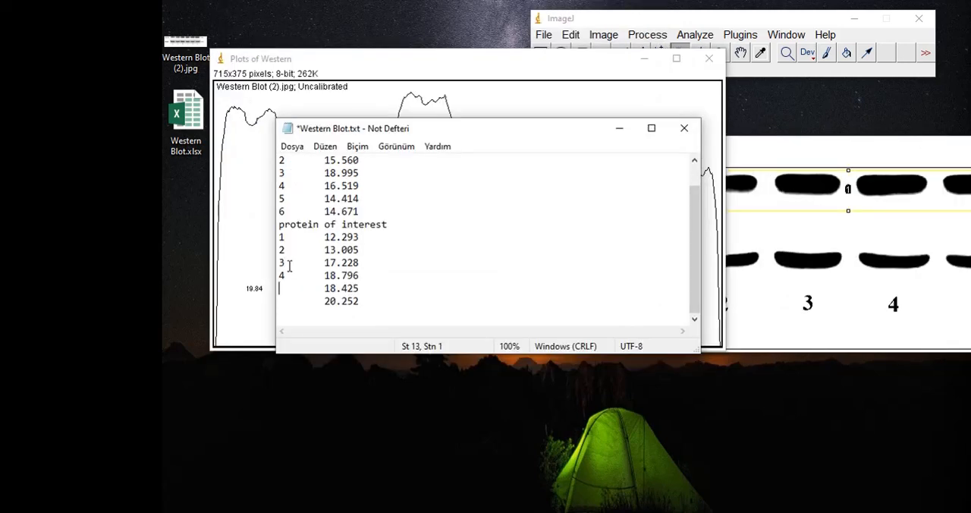
type("5")
key("Down")
key("Down")
Examine samples 1 to 3 and 4 to 6 as separate groups in the actin and protein of interest lists
scroll(363, 285, "up", 1)
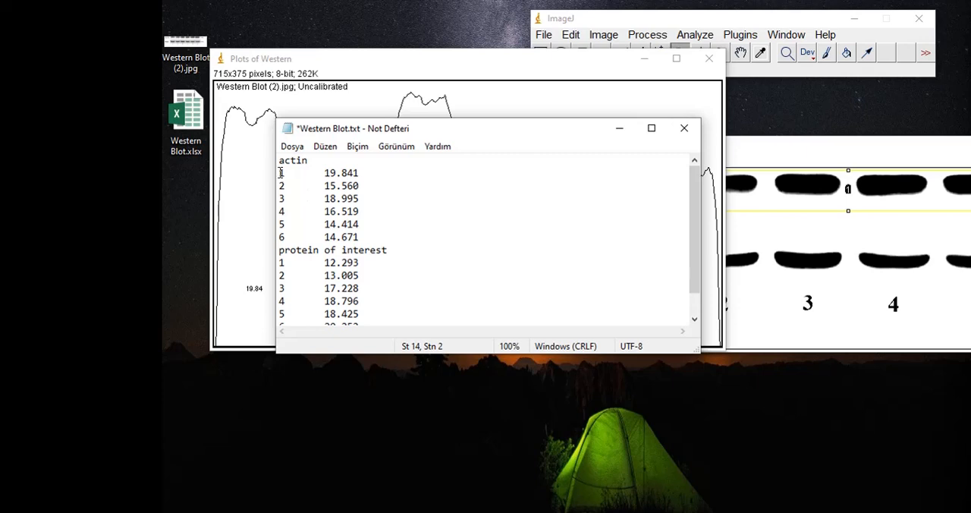
left_click_drag(281, 172, 359, 199)
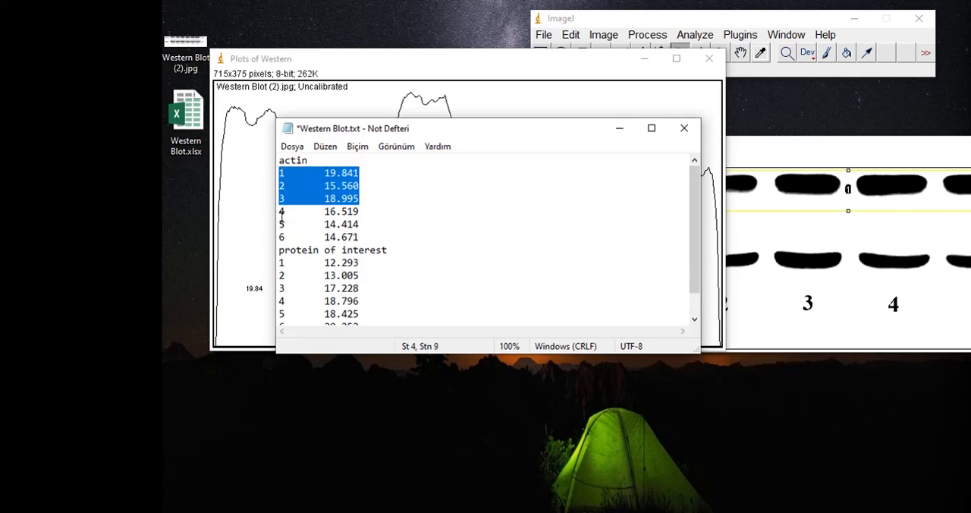
left_click_drag(279, 212, 359, 236)
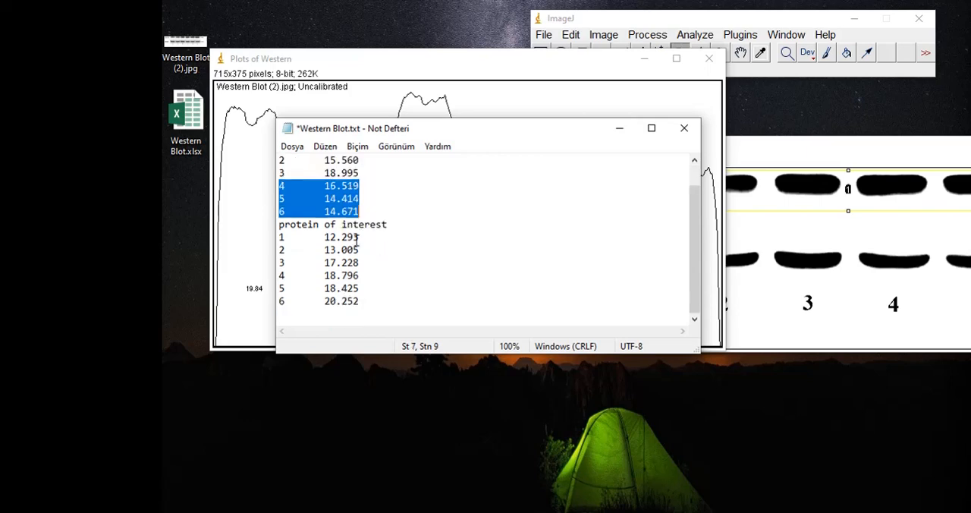
left_click_drag(280, 237, 358, 262)
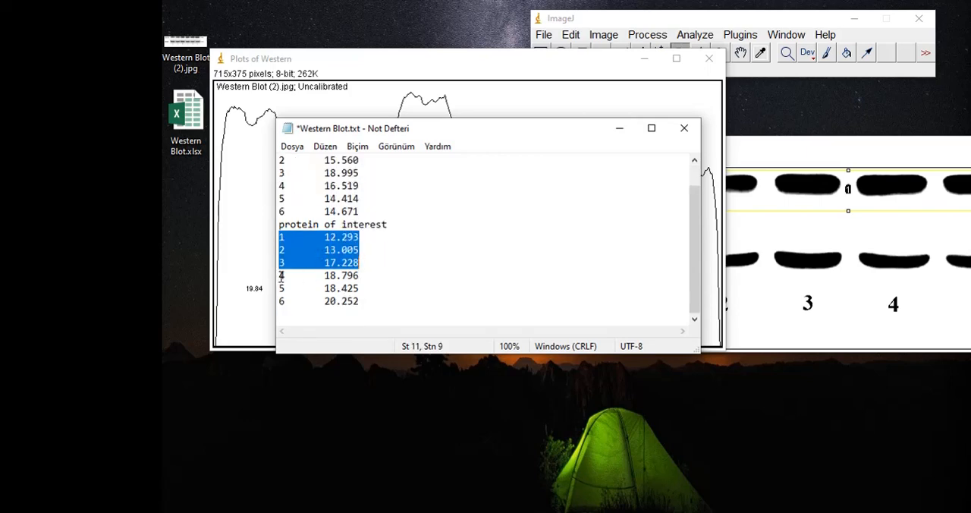
left_click_drag(280, 276, 359, 301)
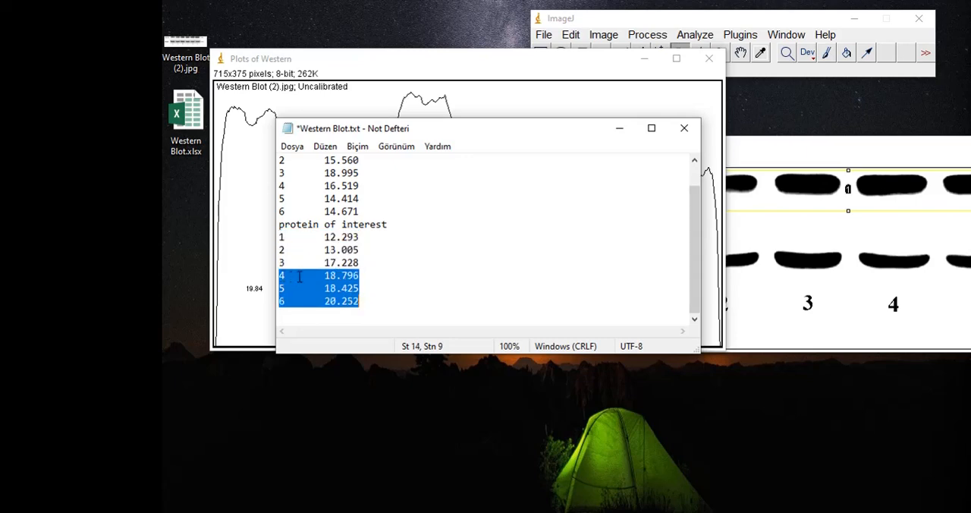
left_click(409, 299)
scroll(409, 298, "up", 1)
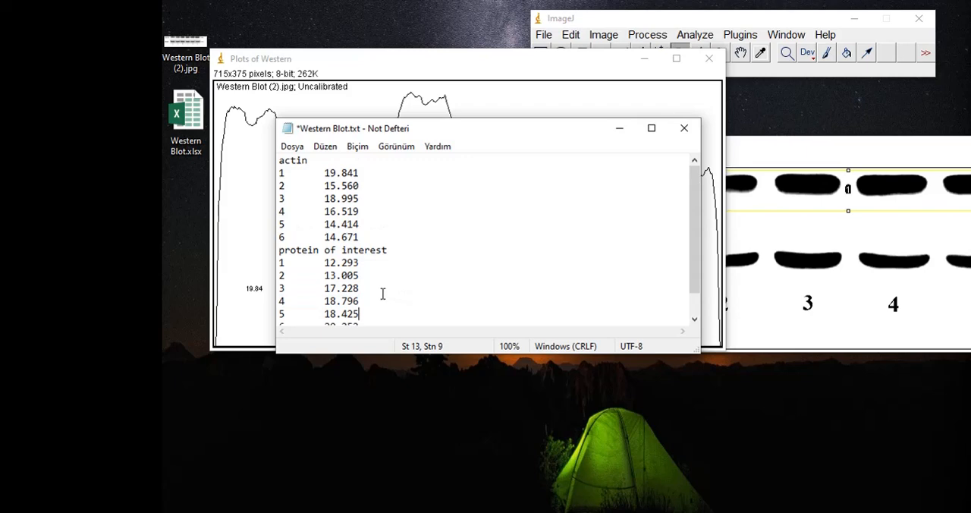
scroll(381, 294, "down", 1)
Copy the whole text of Western Blot.txt into Western Blot.xlsx in Excel, starting at cell A2
left_click_drag(381, 298, 277, 114)
key("ctrl+c")
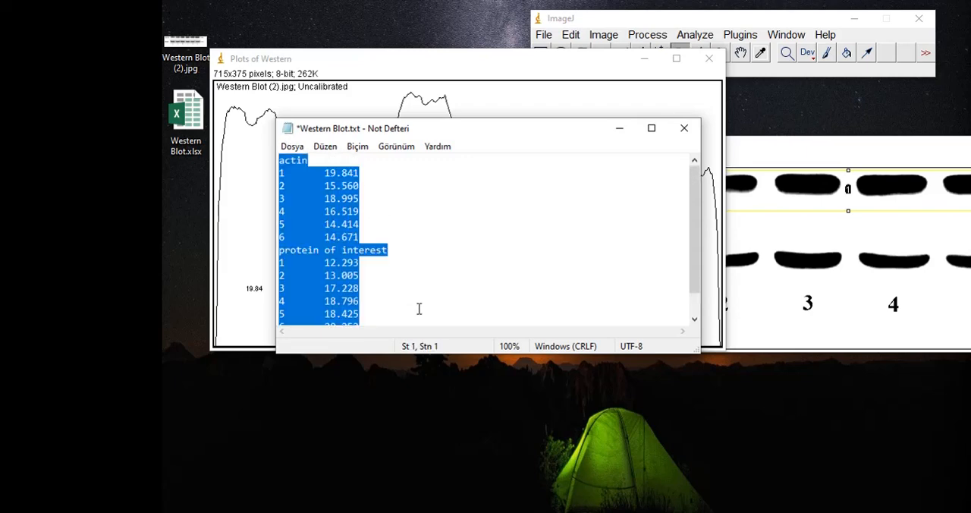
left_click(31, 172)
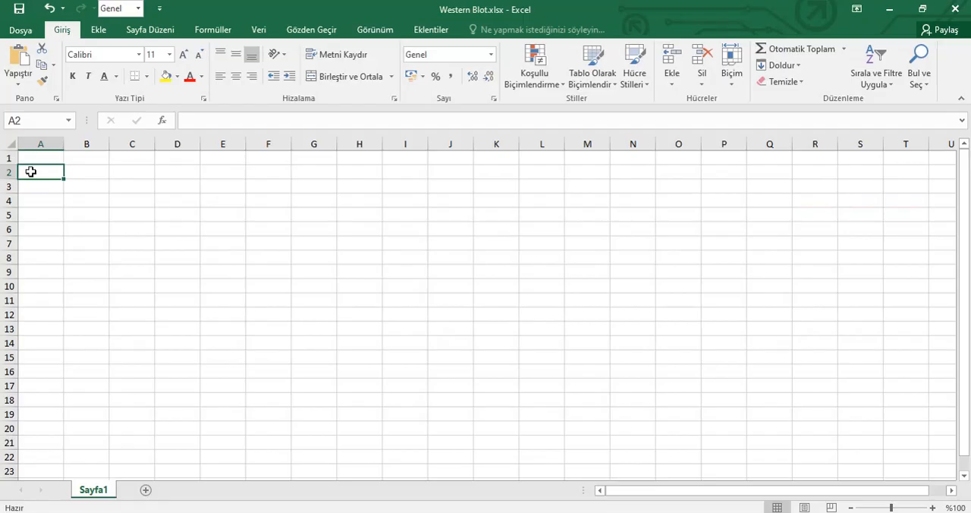
key("ctrl+v")
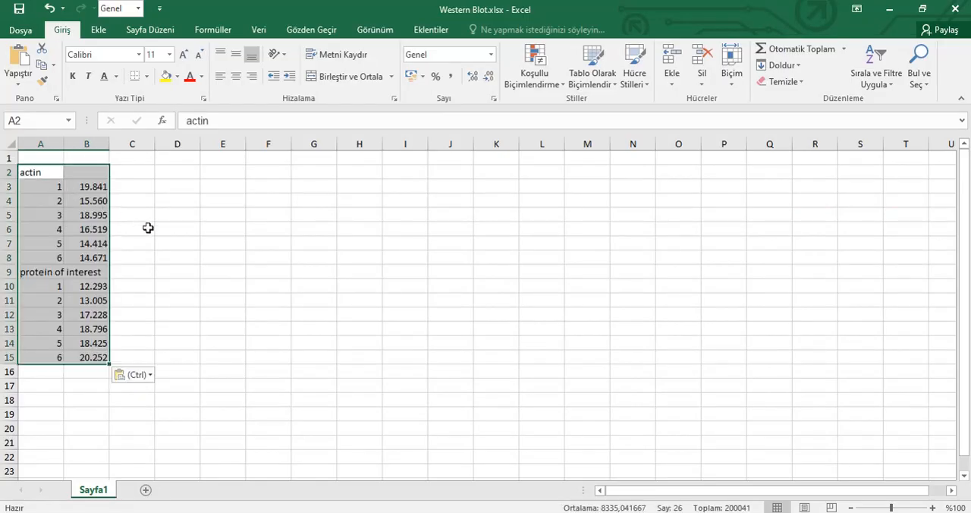
Move the protein of interest block, heading included, down one row so that it starts at cell A10
left_click(55, 243)
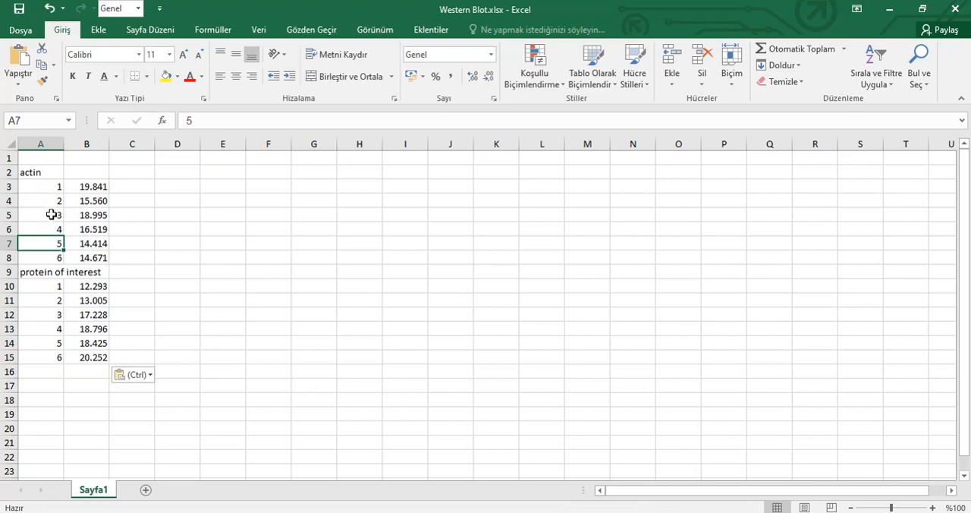
left_click(53, 231)
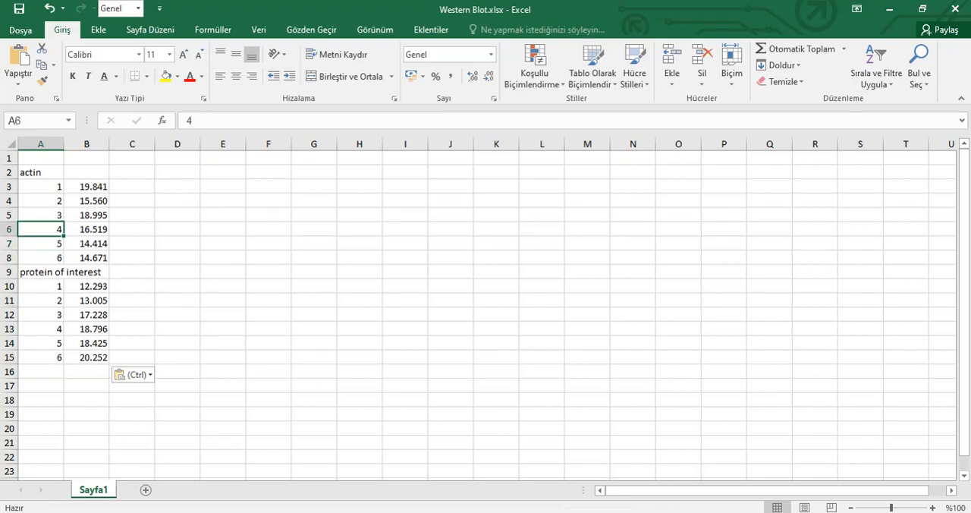
left_click_drag(42, 272, 92, 354)
key("ctrl+c")
left_click(46, 291)
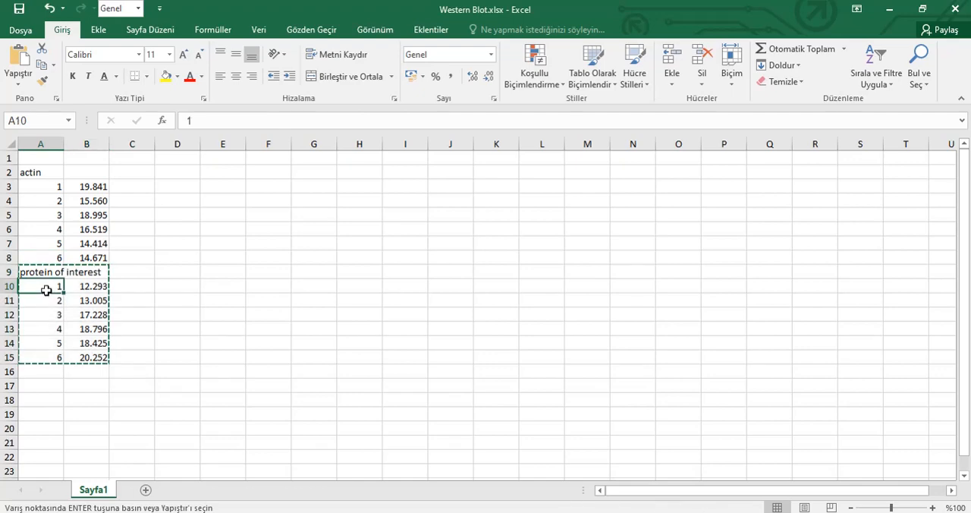
key("ctrl+v")
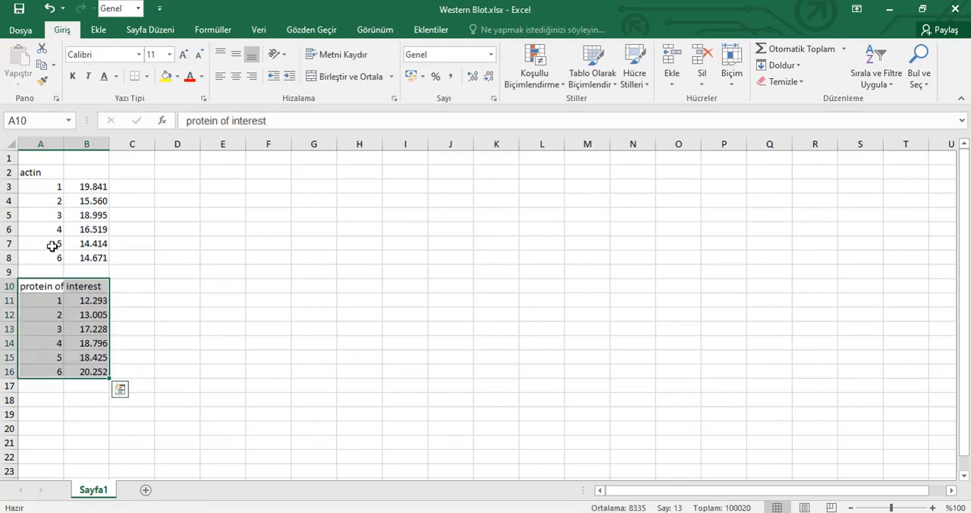
Move actin rows 4 to 6 down one row to start at A7, separating them from rows 1 to 3
left_click_drag(55, 229, 95, 257)
key("ctrl+x")
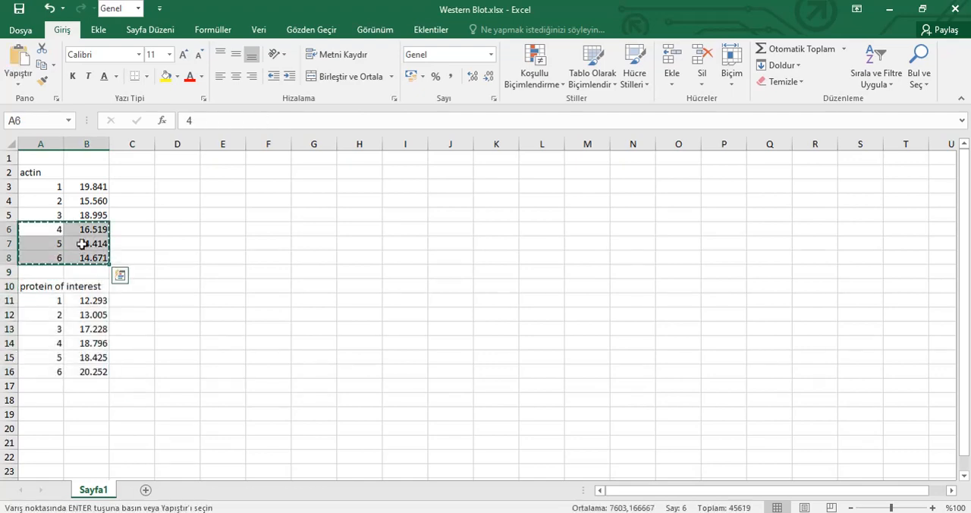
left_click(59, 243)
key("ctrl+v")
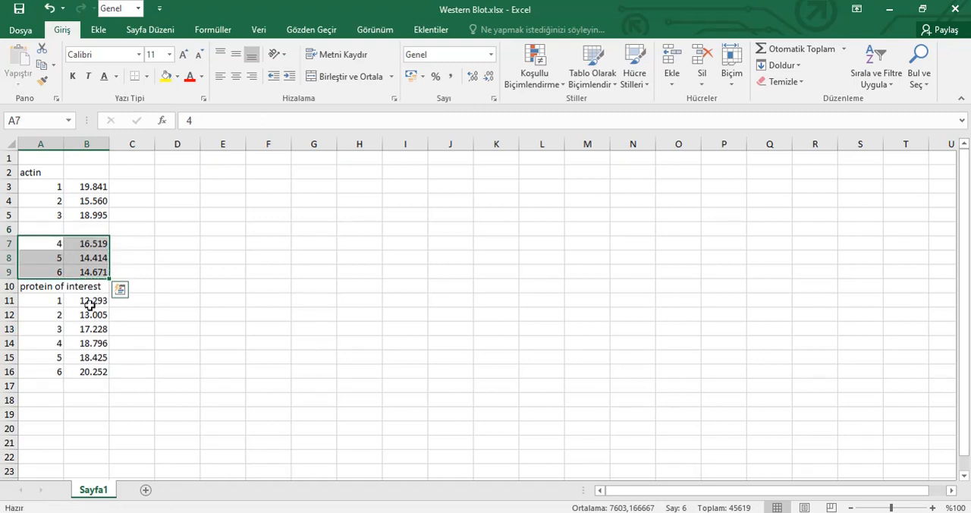
Move protein of interest rows 4 to 6 down one row to start at A15, separating them from rows 1 to 3
left_click_drag(59, 345, 91, 371)
key("ctrl+x")
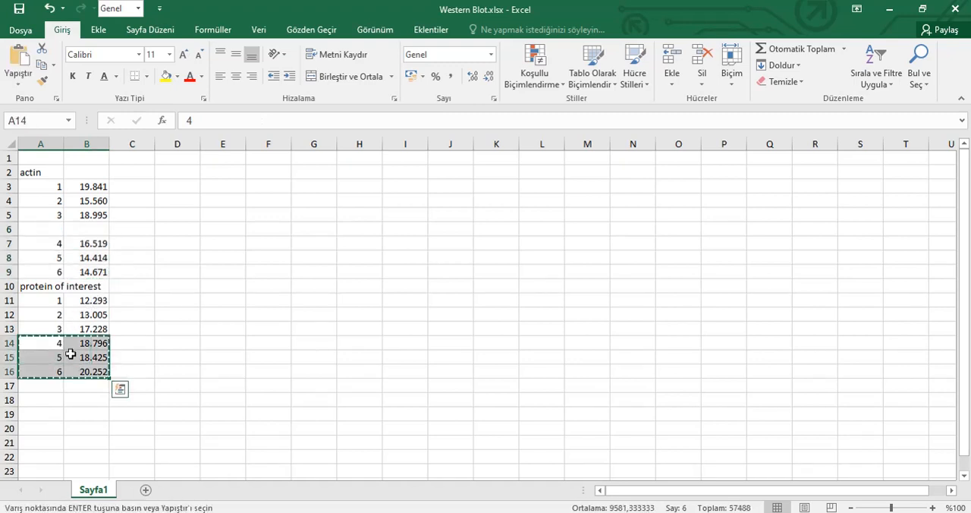
left_click(58, 354)
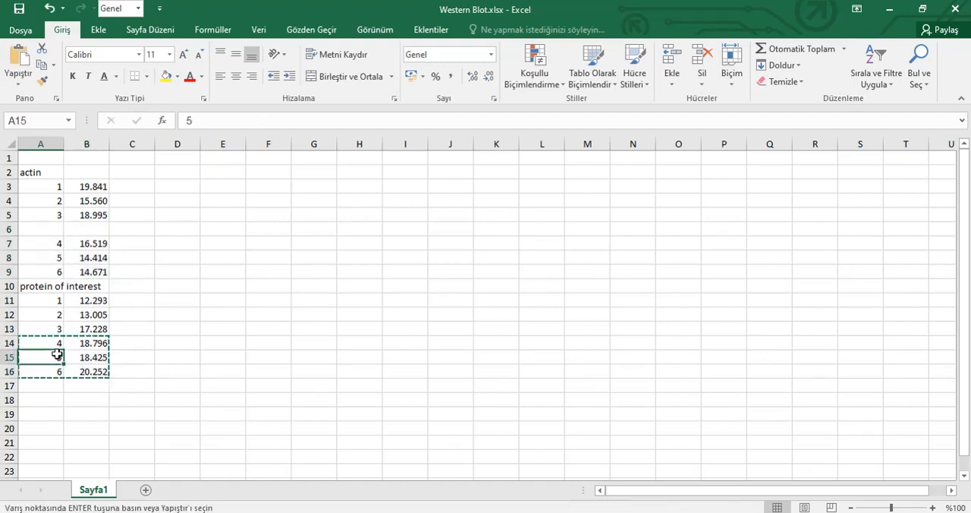
key("ctrl+v")
left_click(217, 287)
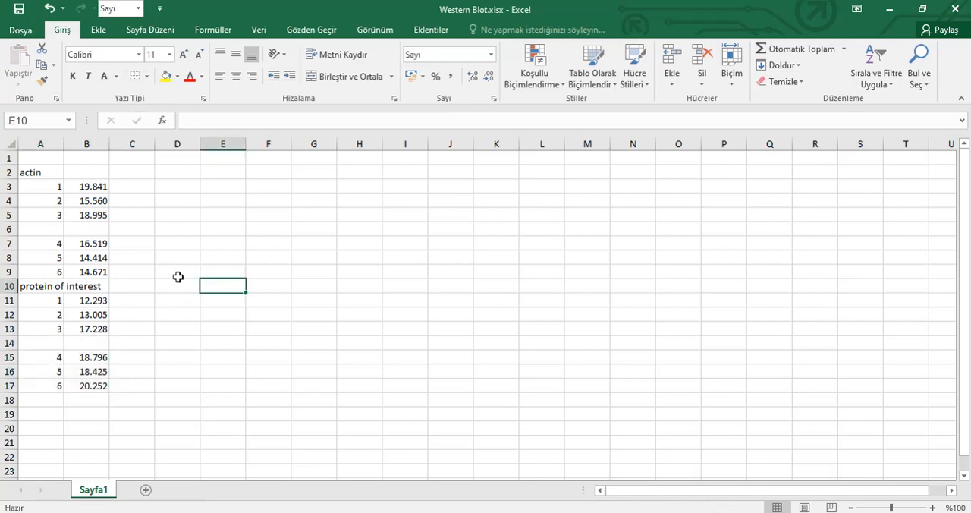
Enter the heading "Ratio" in cell D2
left_click(58, 276)
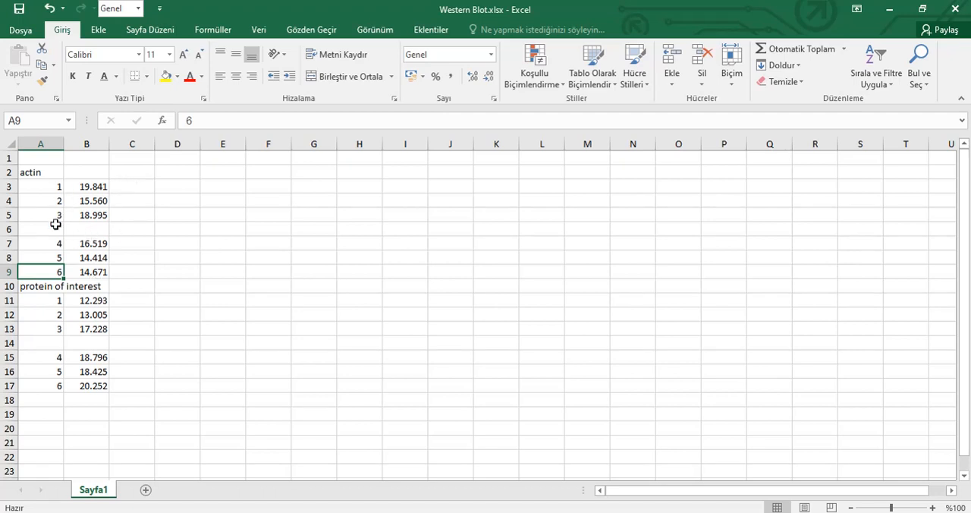
left_click(160, 173)
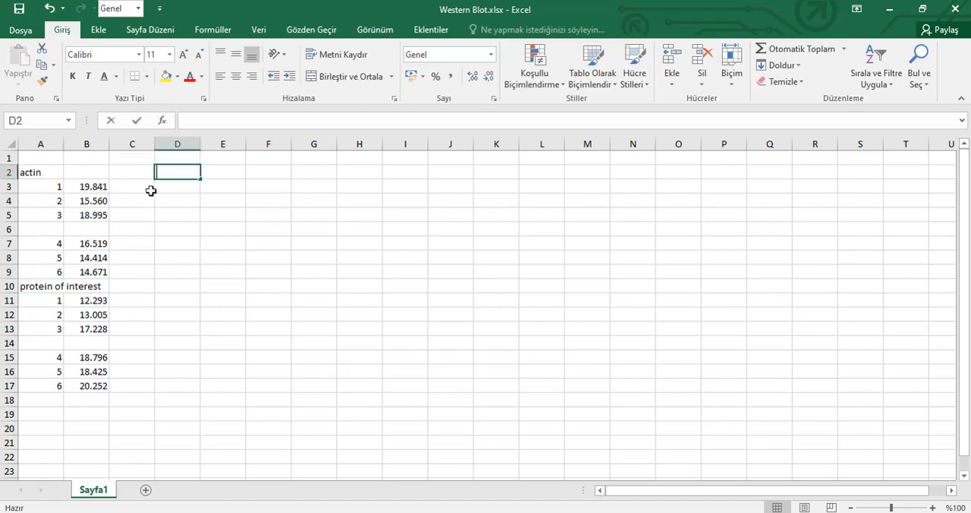
type("Ratio")
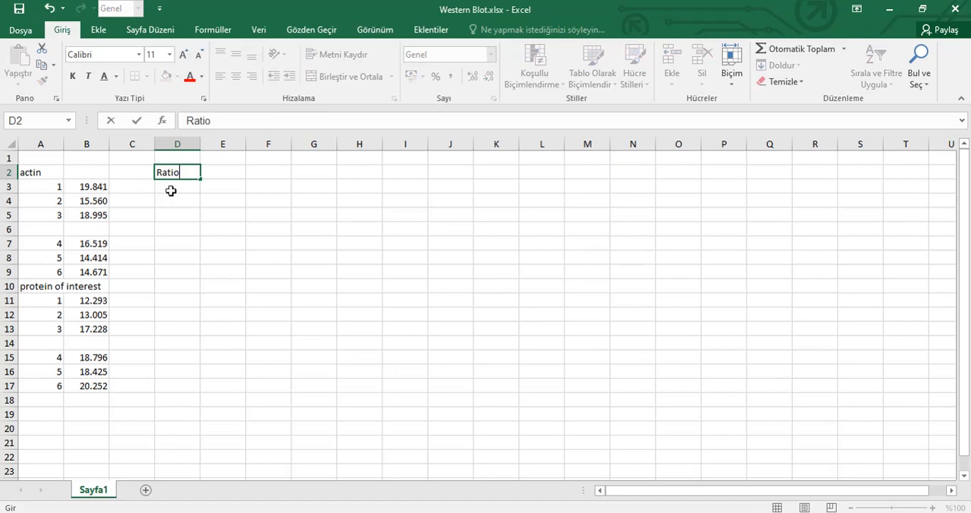
key("Return")
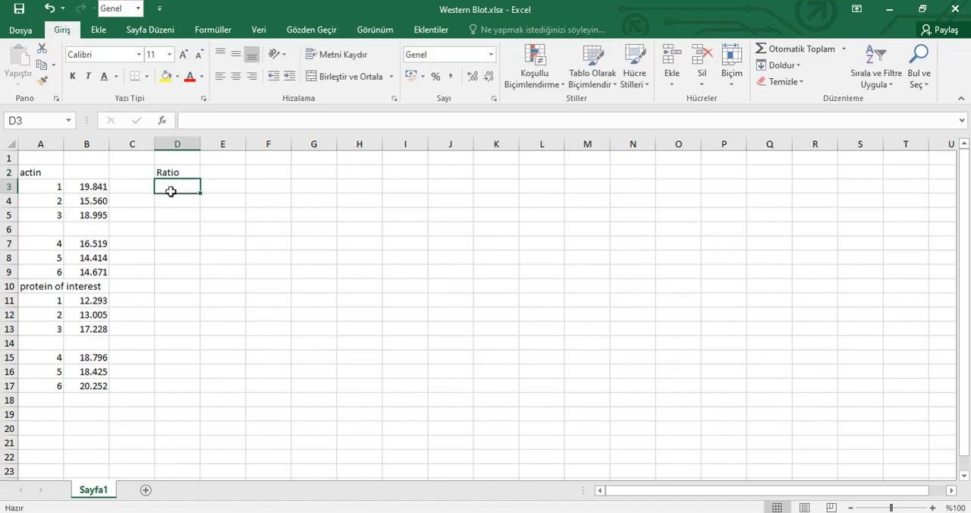
Enter the formula =B3/B9 in cell D3
type("=")
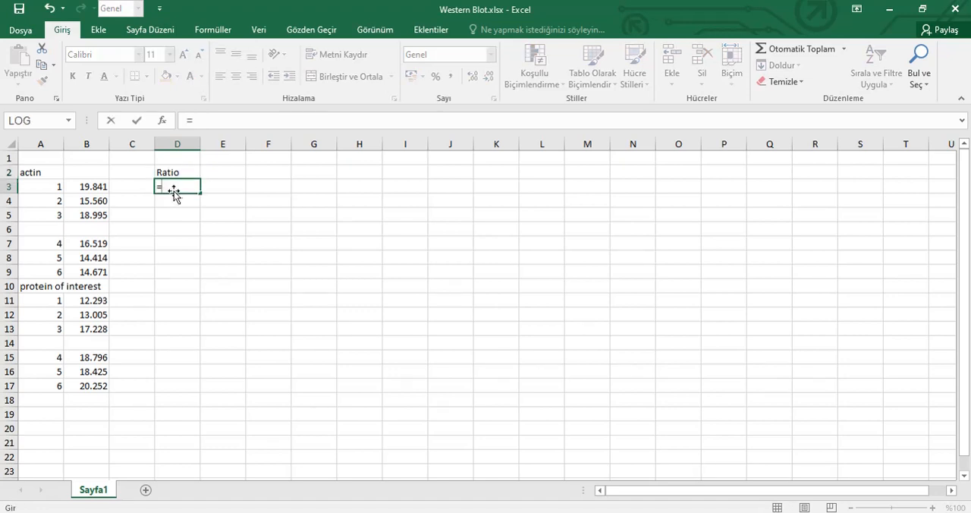
left_click(95, 188)
type("/")
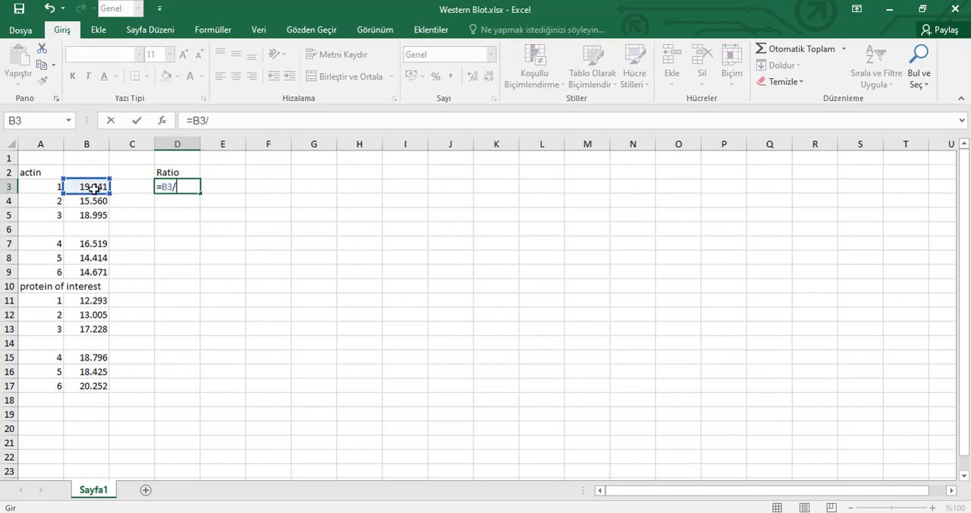
left_click(96, 271)
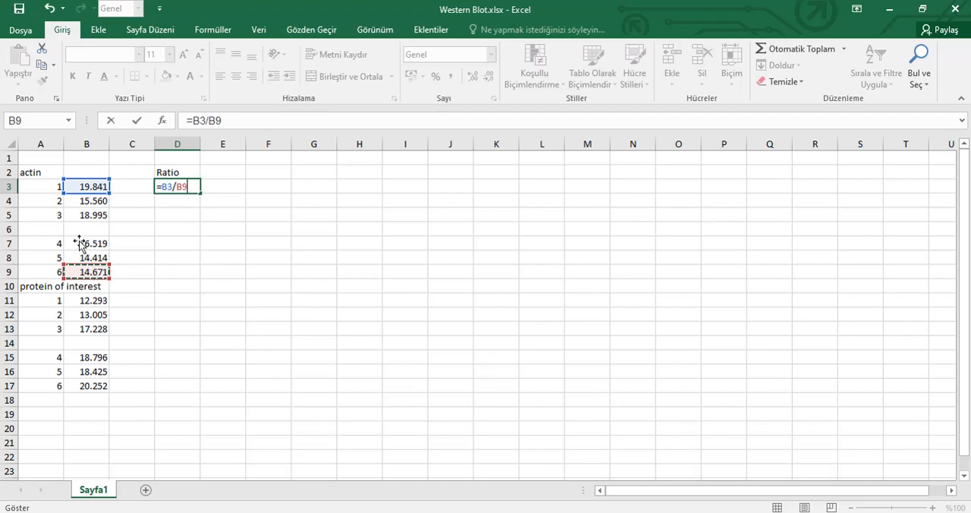
key("shift+Return")
Fill the D3 formula down to D9, make D4 and D5 divide by B9, and clear D6
left_click(176, 191)
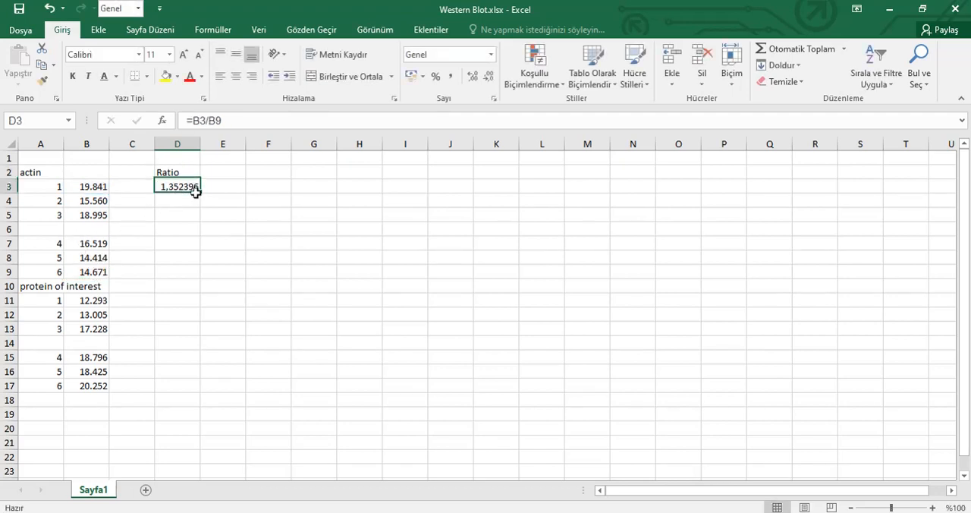
left_click_drag(199, 192, 195, 276)
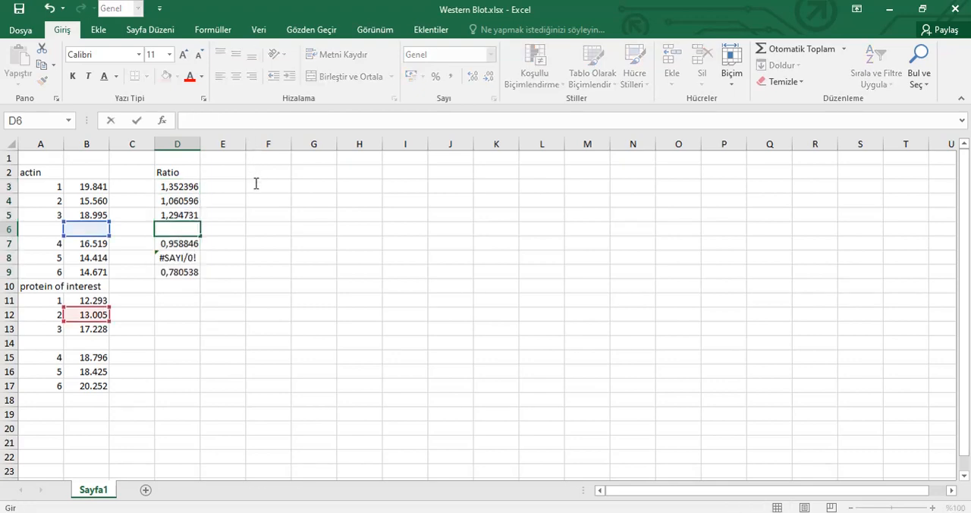
key("Return")
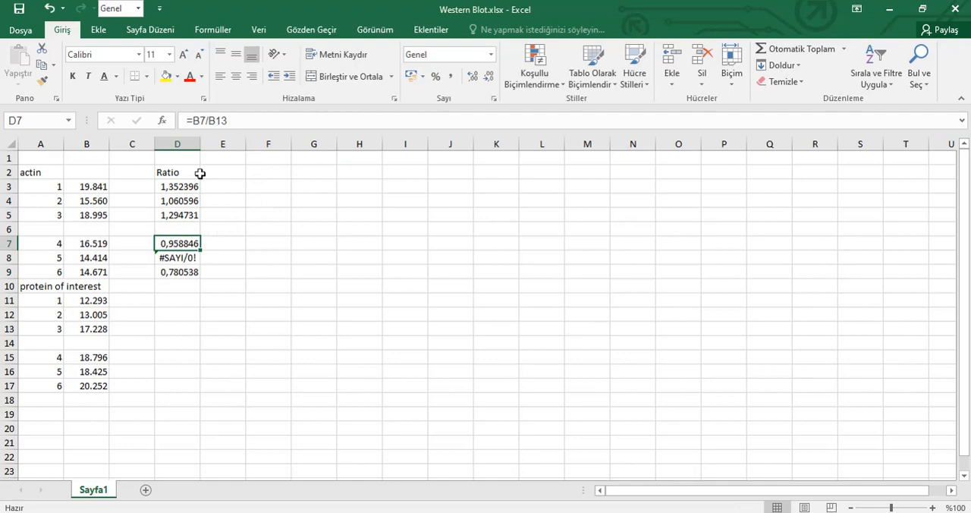
Change the formula in D7 to =B7/B9
left_click(248, 128)
key("BackSpace")
key("BackSpace")
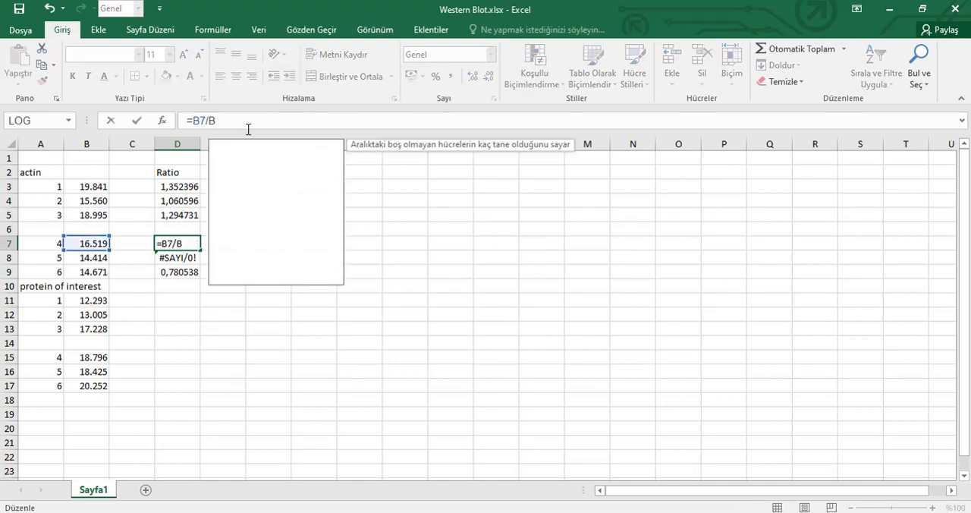
type("9")
key("Return")
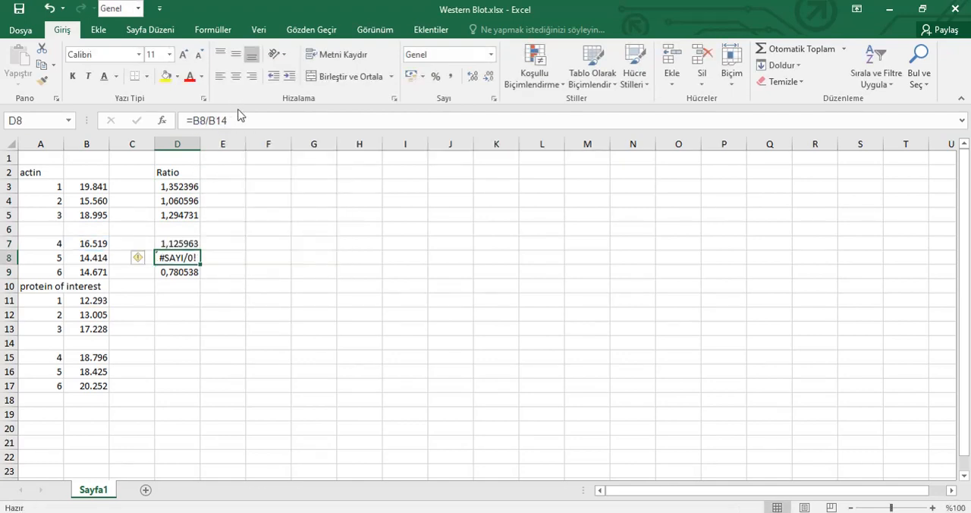
Change the formula in D8 to =B8/B9
left_click(243, 122)
key("BackSpace")
key("BackSpace")
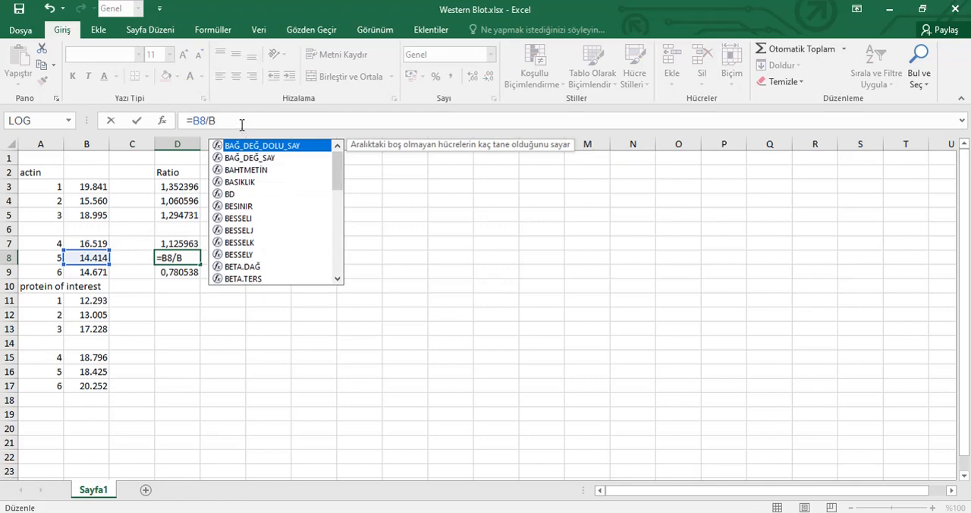
type("9")
key("Return")
Change the formula in D9 to =B9/B9
left_click(241, 124)
key("BackSpace")
key("BackSpace")
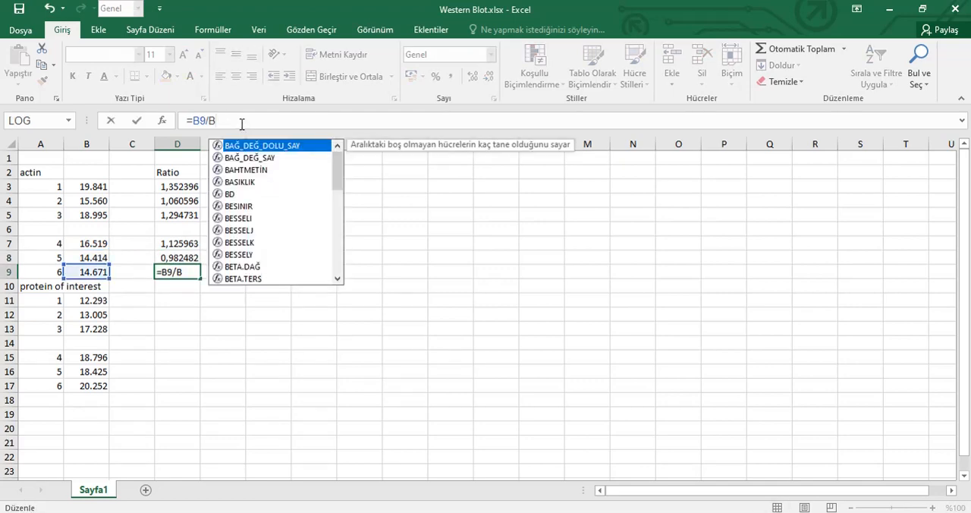
type("9")
key("Return")
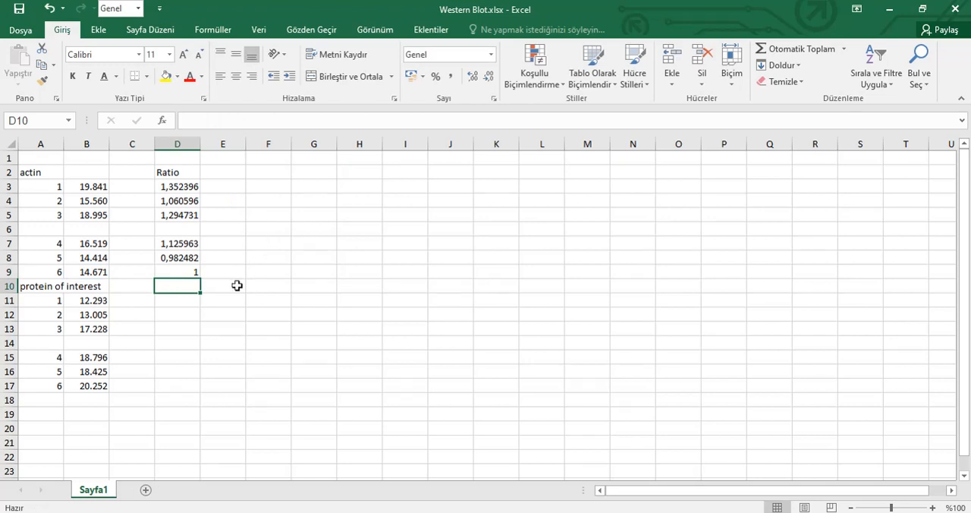
Enter the formula =B11/B17 in D11 for the first protein of interest band
left_click(179, 306)
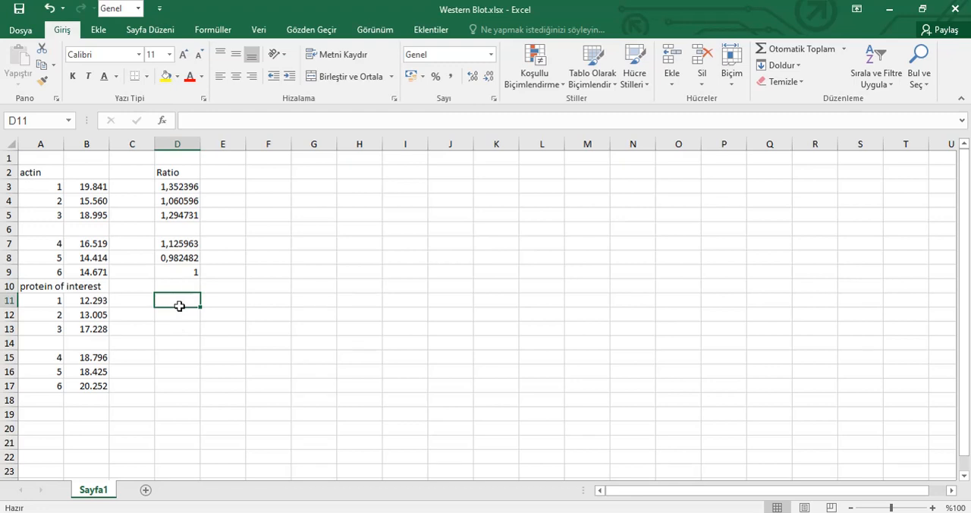
type("=")
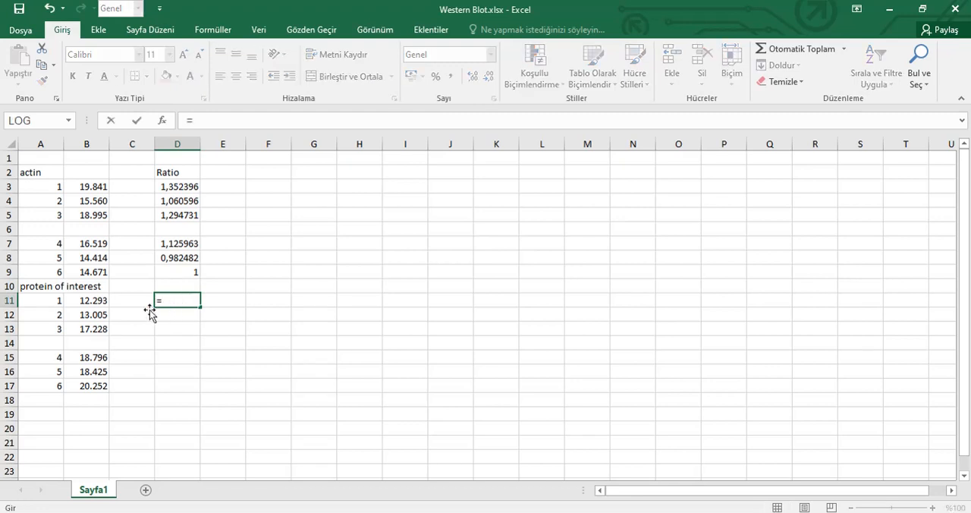
left_click(108, 301)
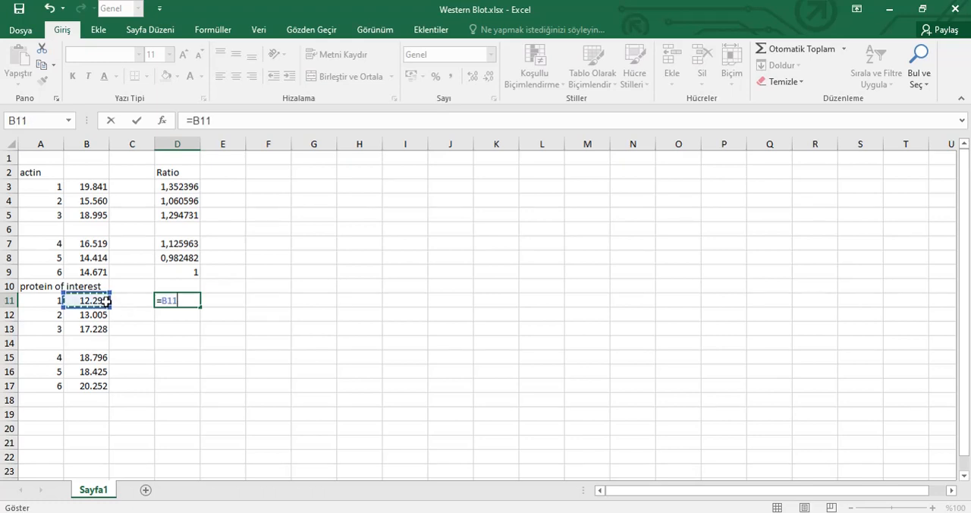
type("/")
left_click(90, 386)
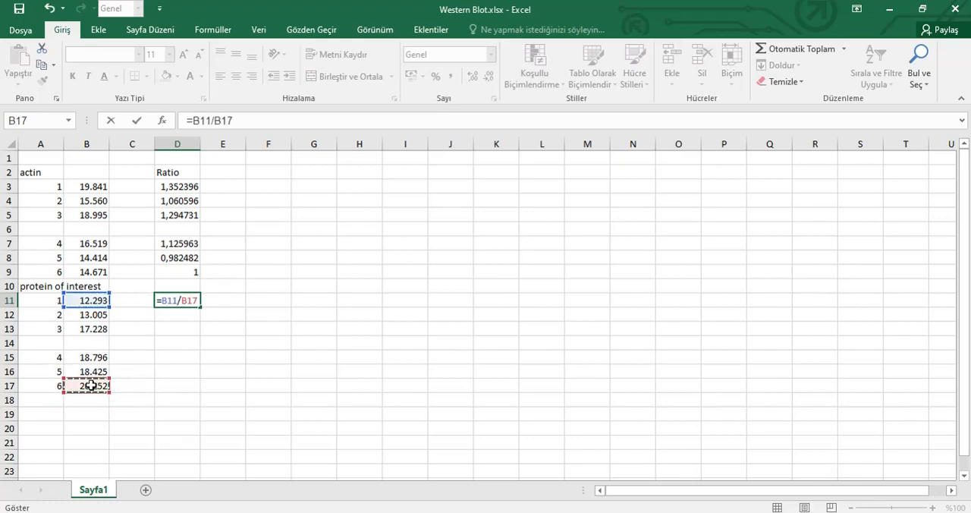
key("Return")
Fill the D11 formula down to D17 and correct D12 and D13 to =B12/B17 and =B13/B17
left_click(179, 302)
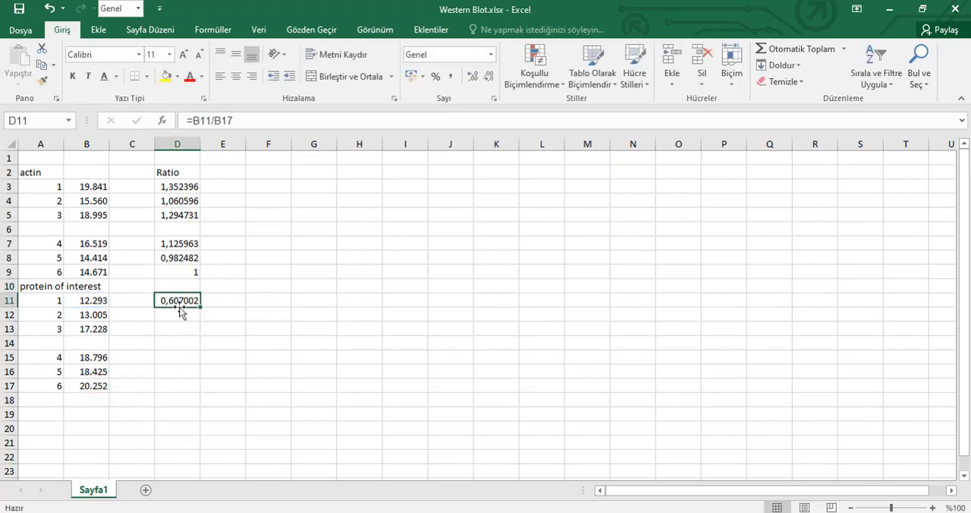
left_click_drag(200, 306, 192, 386)
left_click(167, 315)
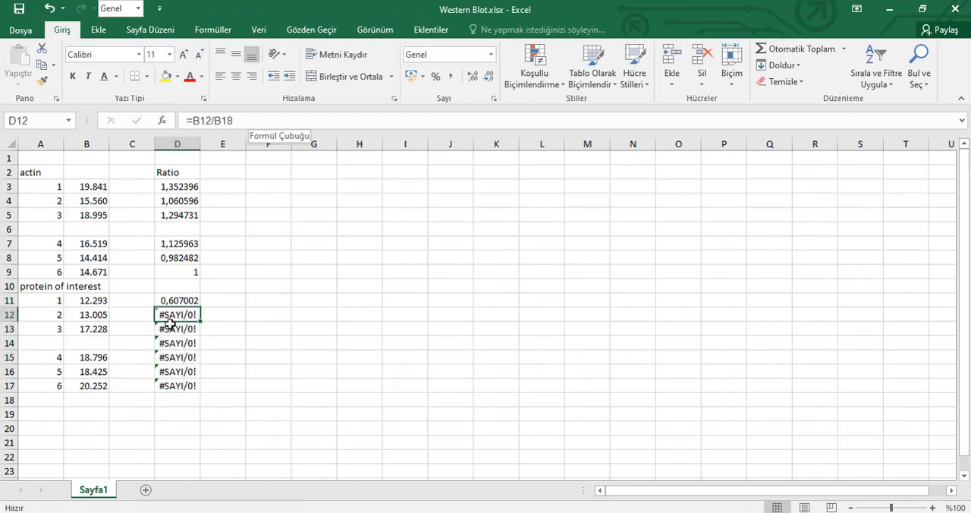
type("=B13/B1")
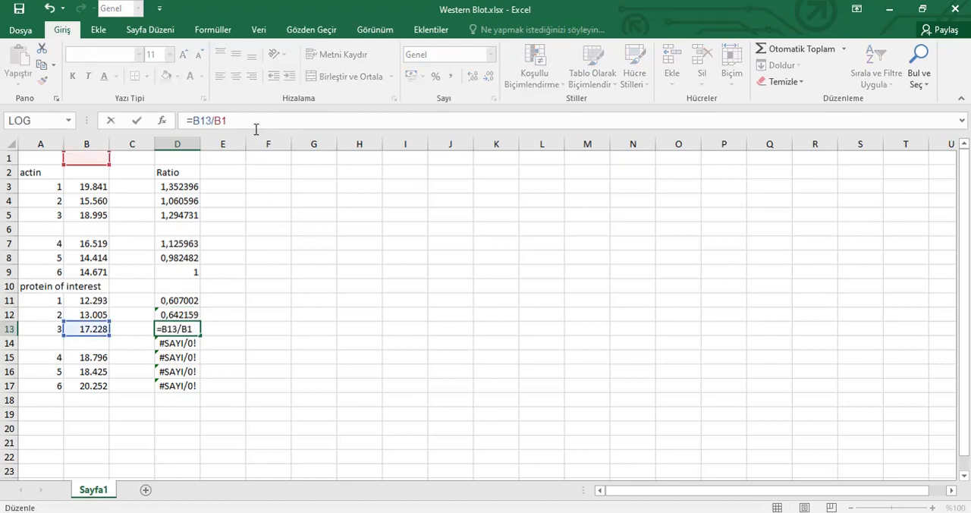
type("7")
key("Return")
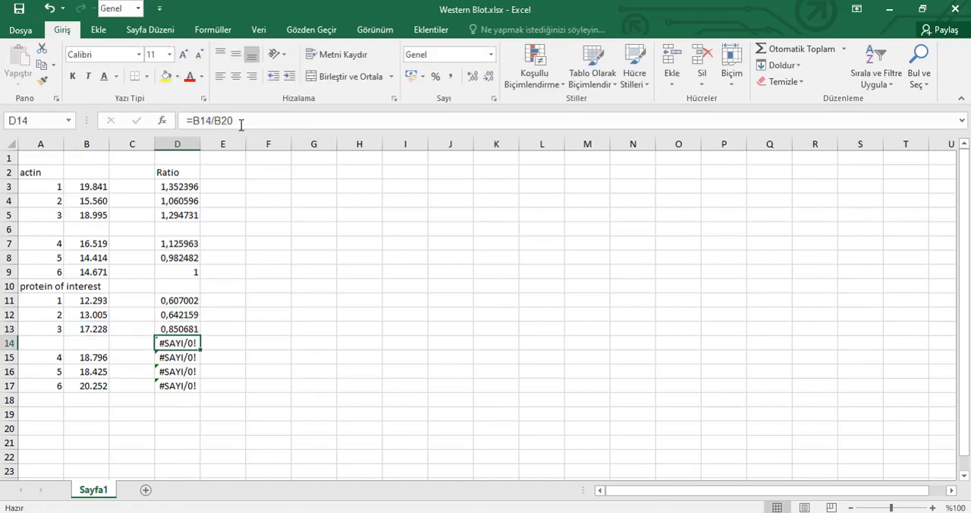
Clear the formula from cell D14 in the blank separator row
left_click(240, 127)
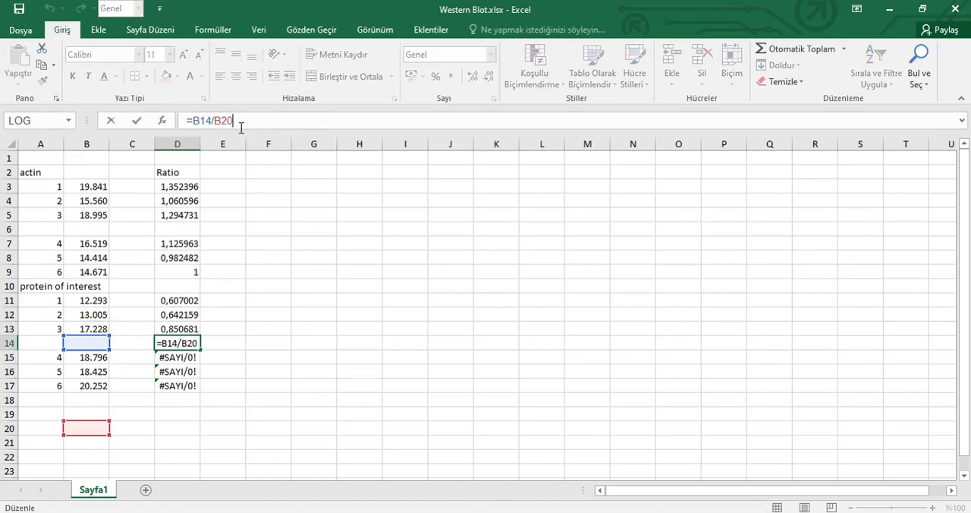
left_click(223, 355)
left_click(188, 344)
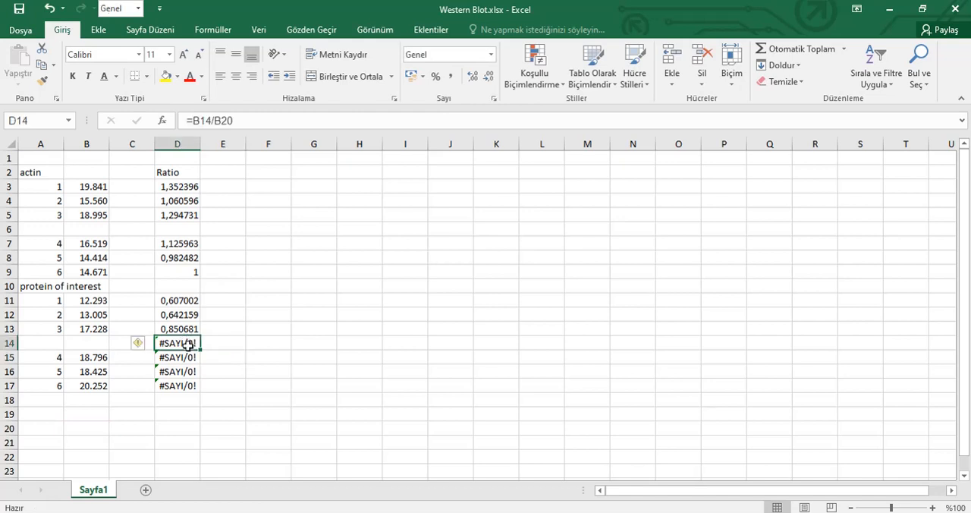
Change the formula in D15 to =B15/B17
left_click(190, 357)
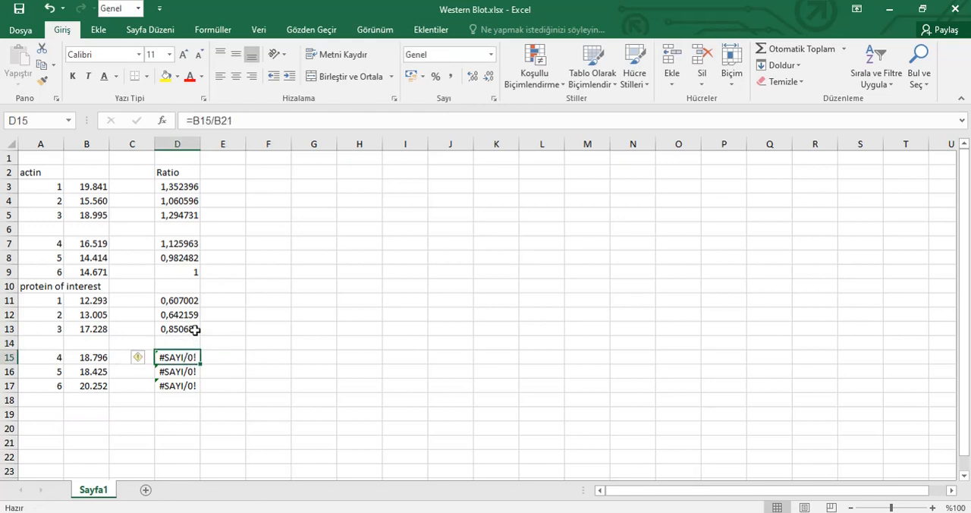
left_click(266, 122)
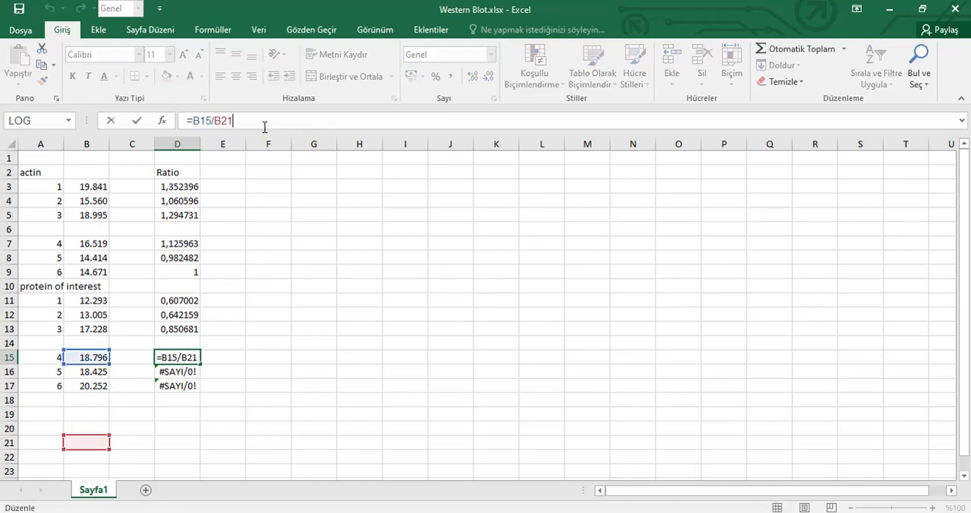
key("Return")
Change the formula in D16 to =B16/B17 and set the ratio in D17 to 1
left_click(255, 122)
key("BackSpace")
key("BackSpace")
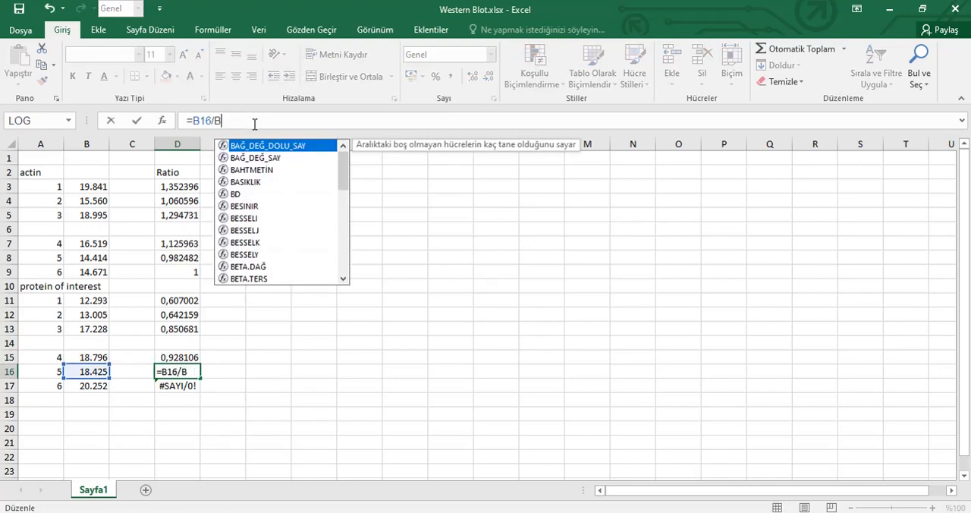
type("22")
key("Return")
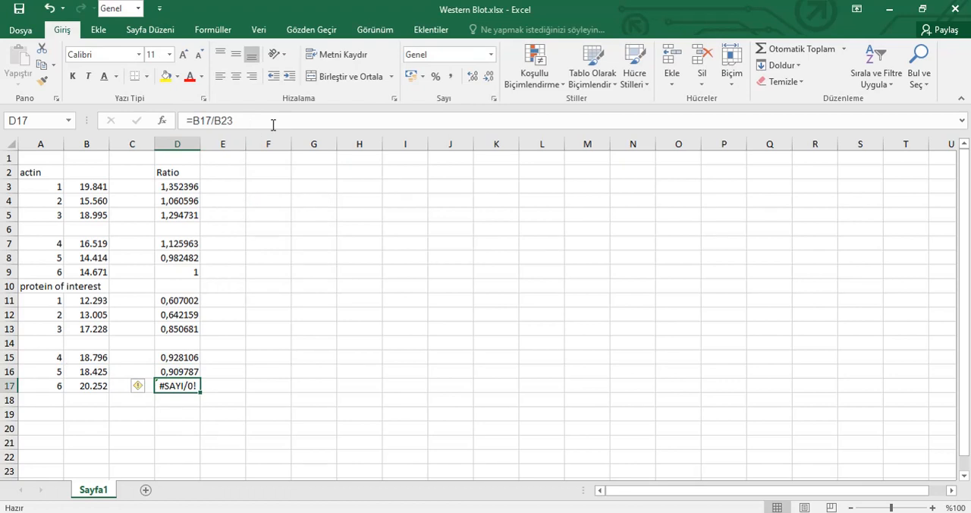
type("1")
key("Return")
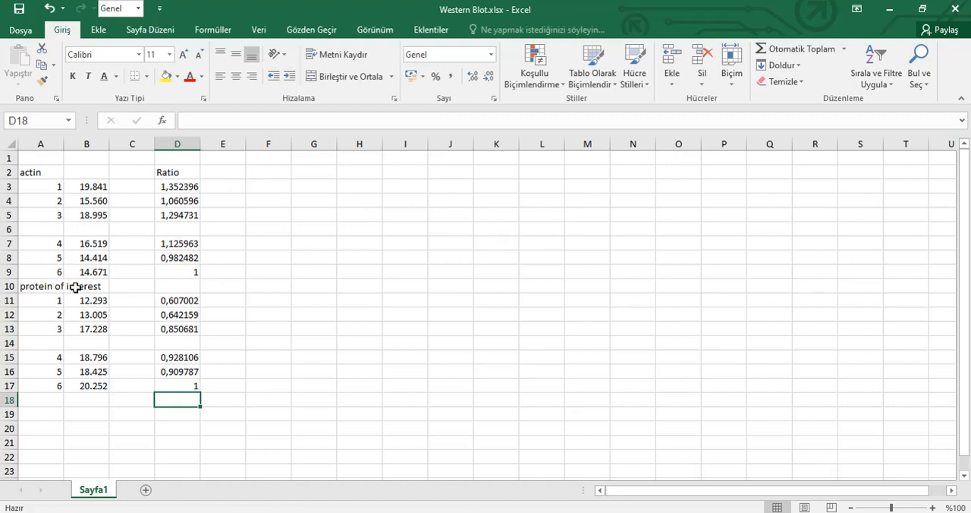
Enter the heading "Ratio 2" in F2 and rename the heading in D2 as "Ratio 1"
left_click(249, 172)
type("R")
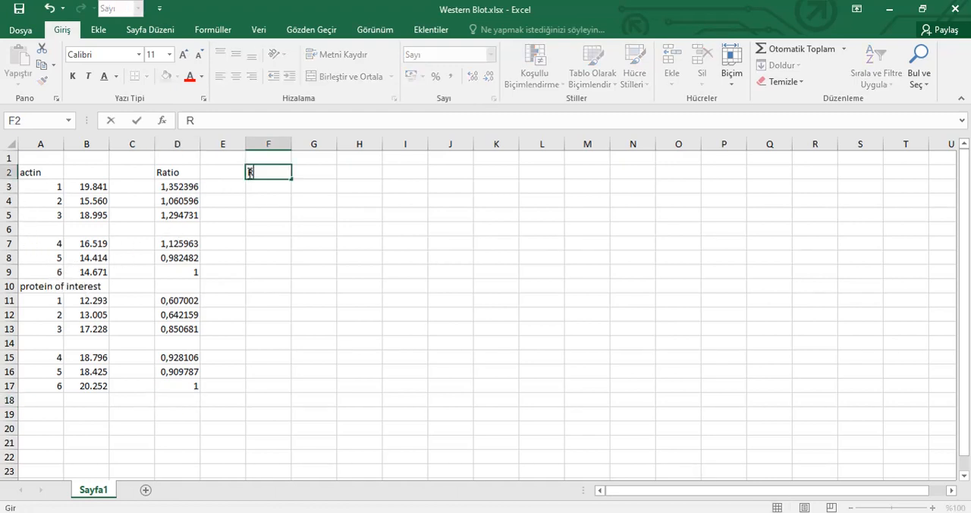
type("atio 2")
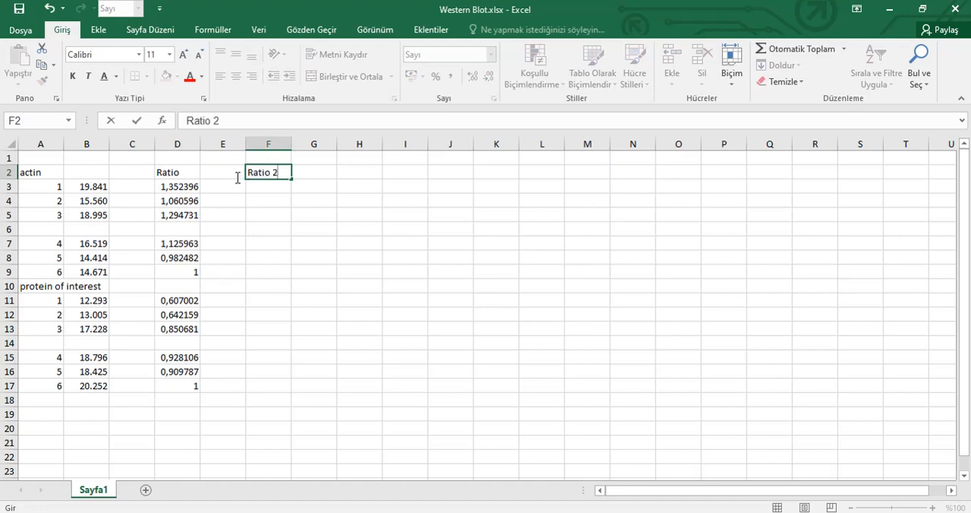
left_click(186, 174)
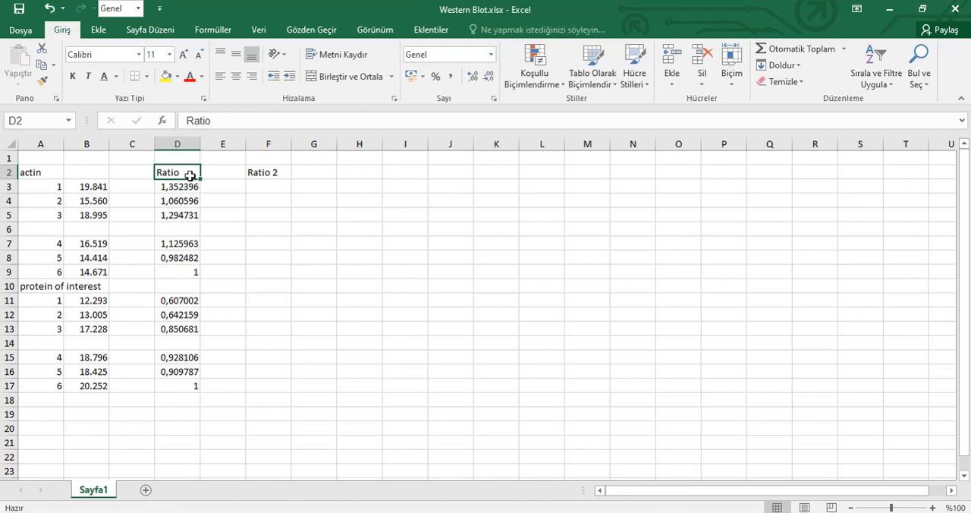
key("F2")
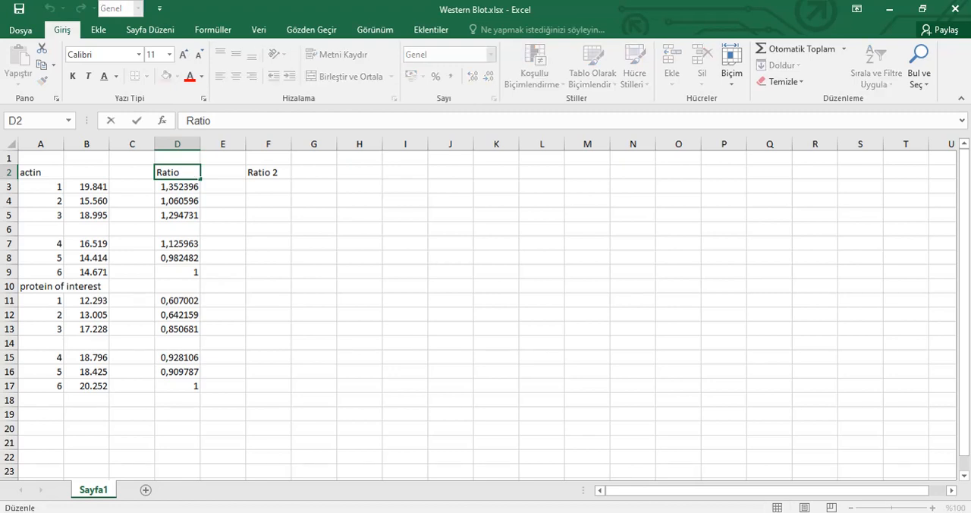
type("1")
left_click(264, 170)
Enter the formula =D11/D3 in F3 and set the cell's number format to General (Genel)
left_click(275, 187)
type("=")
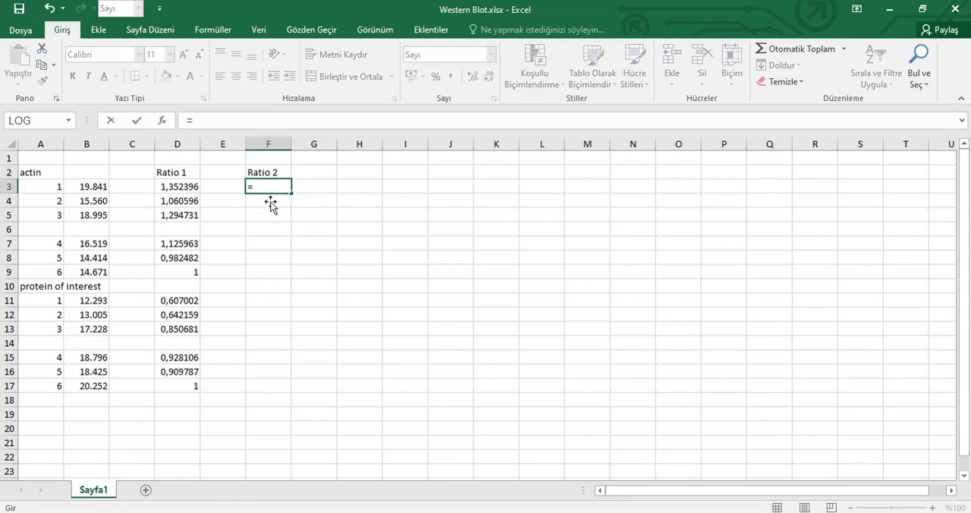
left_click(182, 302)
type("/")
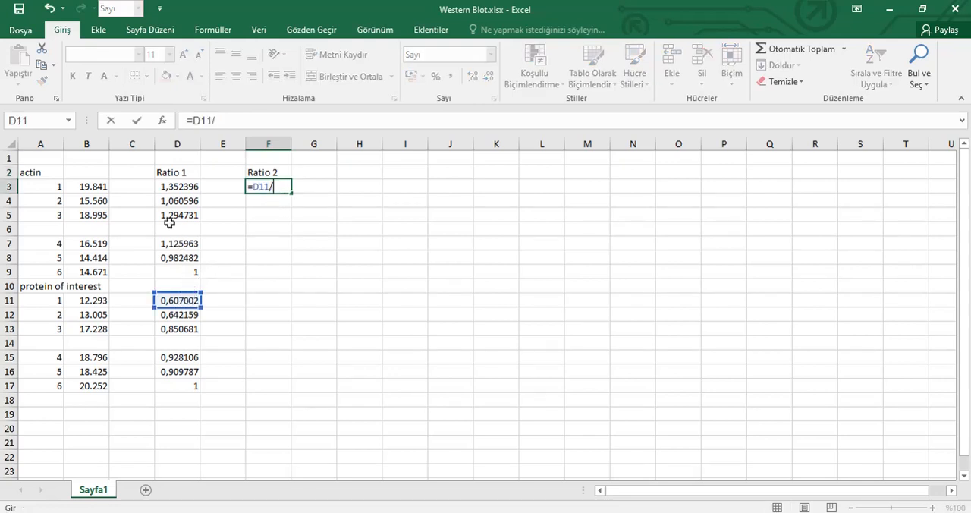
left_click(181, 187)
key("Return")
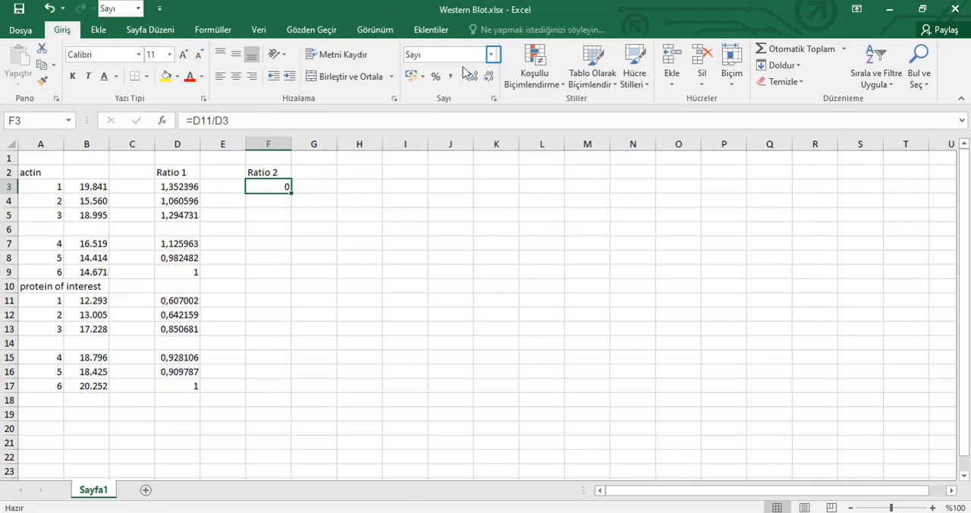
left_click(491, 54)
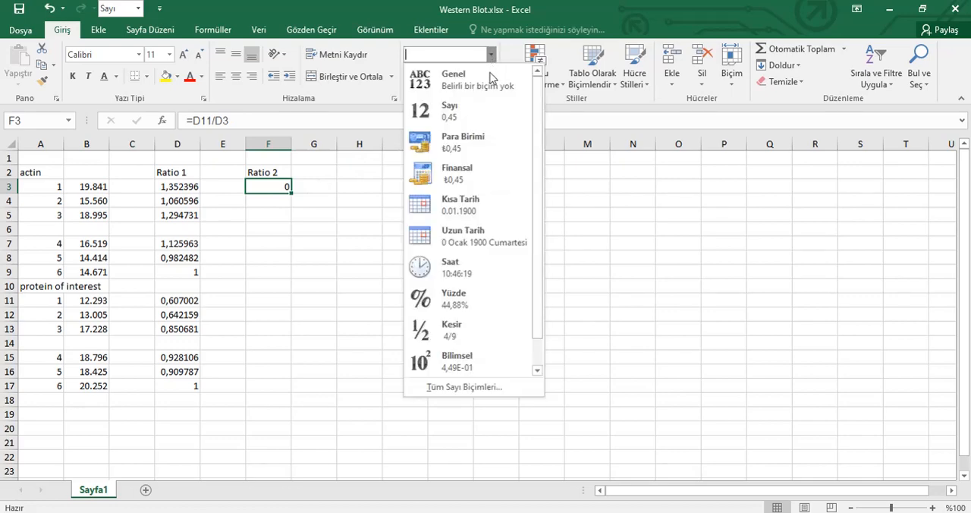
left_click(490, 85)
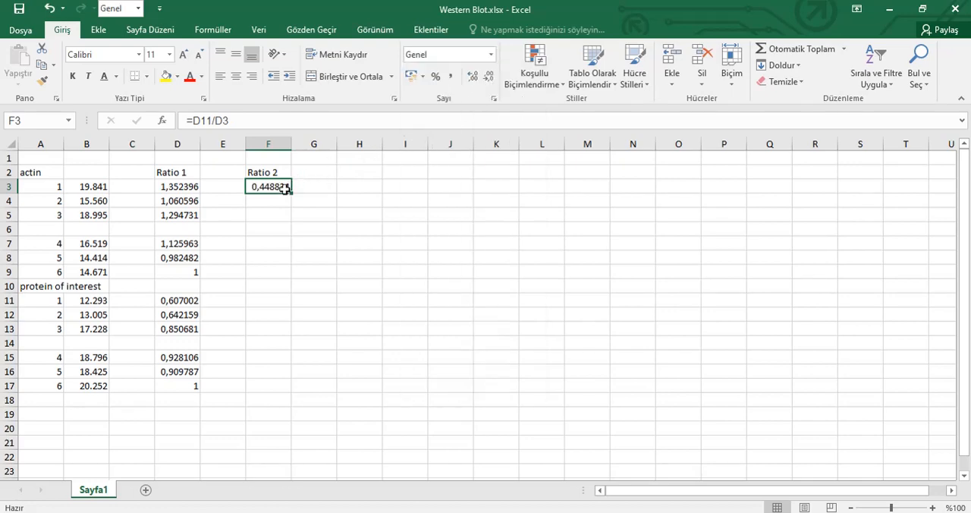
Fill the F3 ratio formula down through F9 and clear the blank-row cell F6
left_click_drag(289, 192, 291, 280)
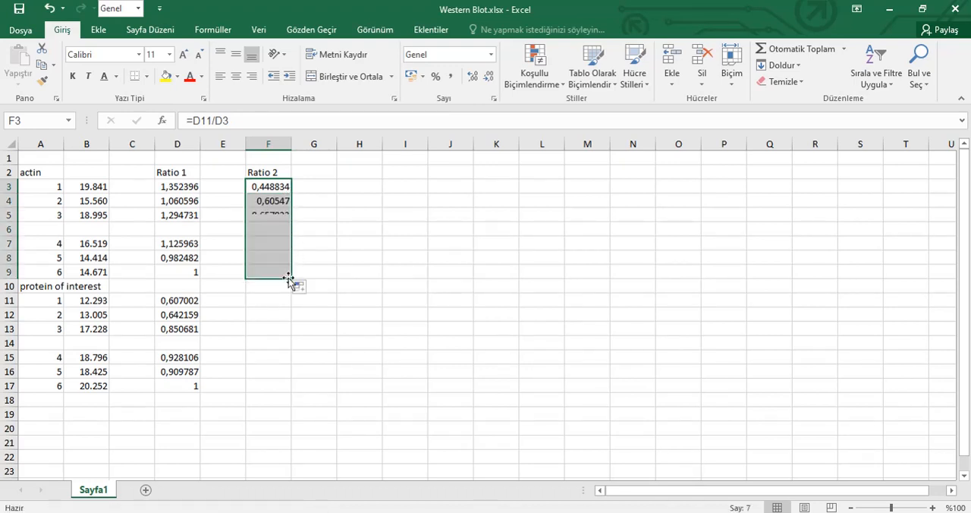
left_click(273, 229)
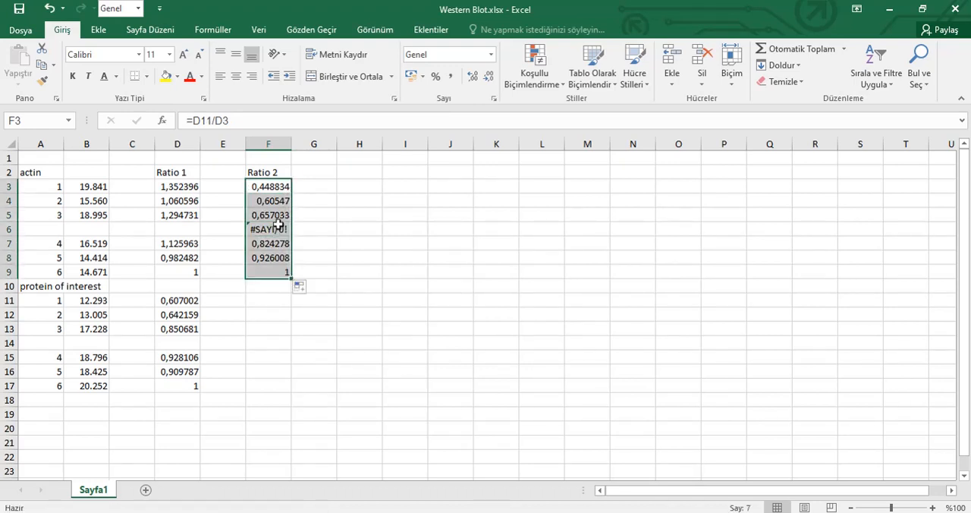
key("Delete")
left_click(282, 204)
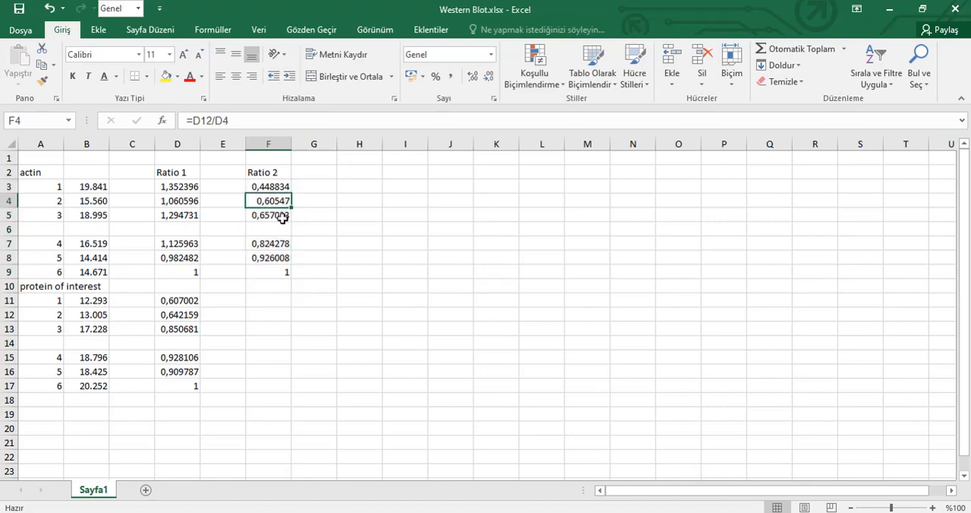
left_click(282, 217)
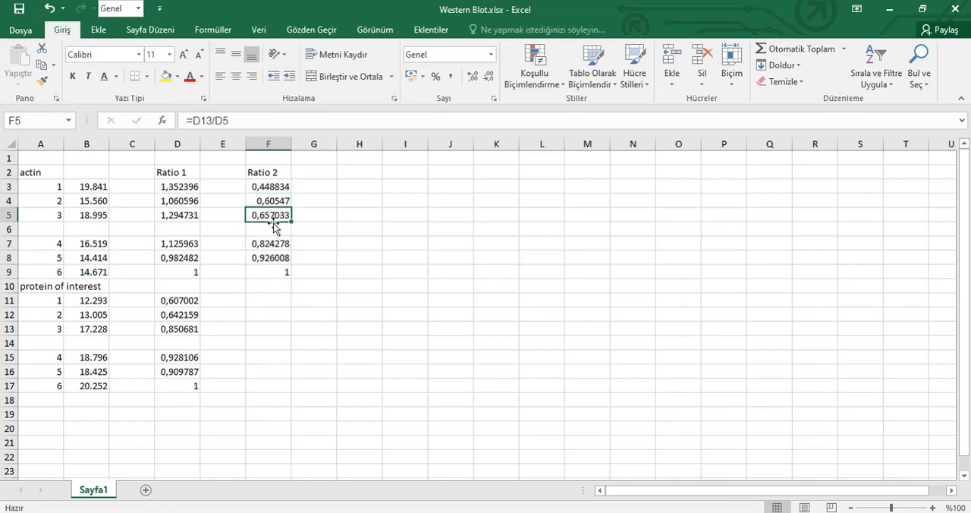
Enter the heading "Average" in H2 and the formula =ORTALAMA(F7:F9) in H3
left_click(359, 177)
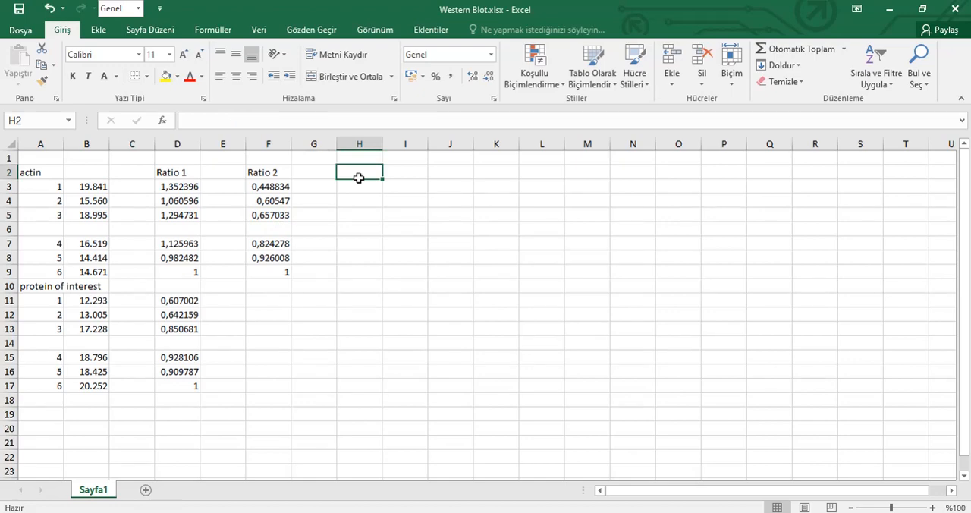
type("Average")
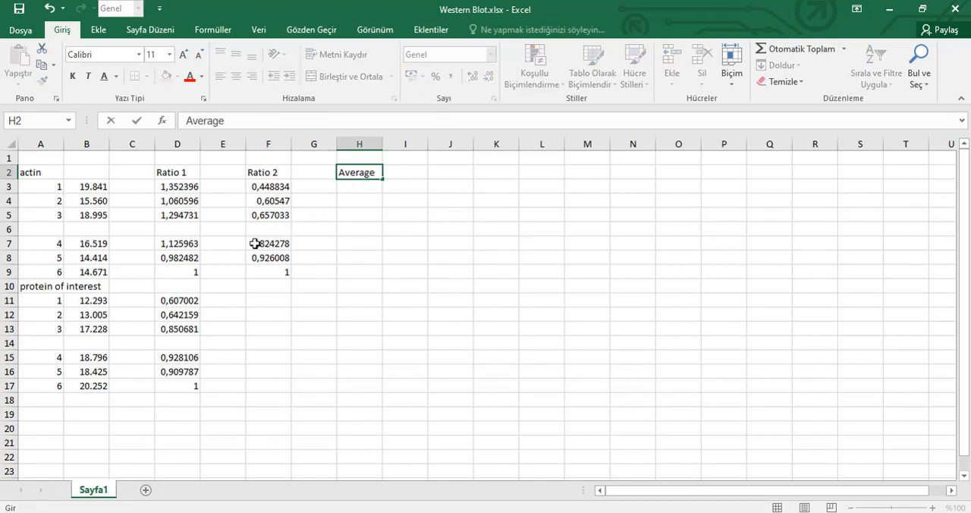
left_click_drag(254, 243, 259, 272)
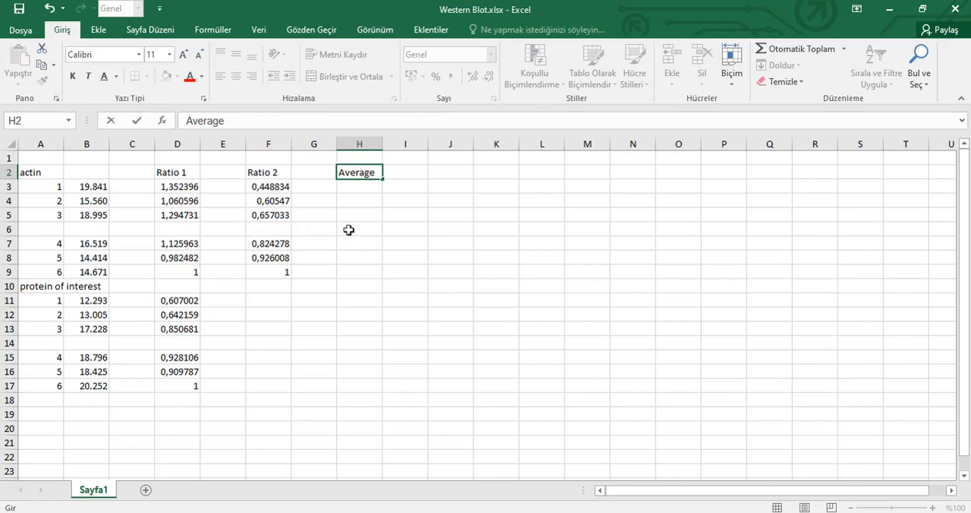
left_click(366, 195)
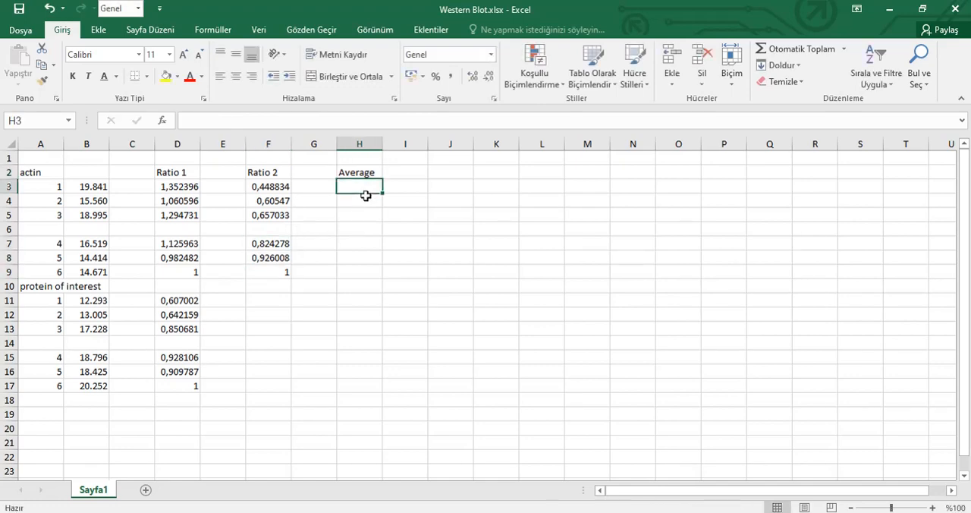
type("=")
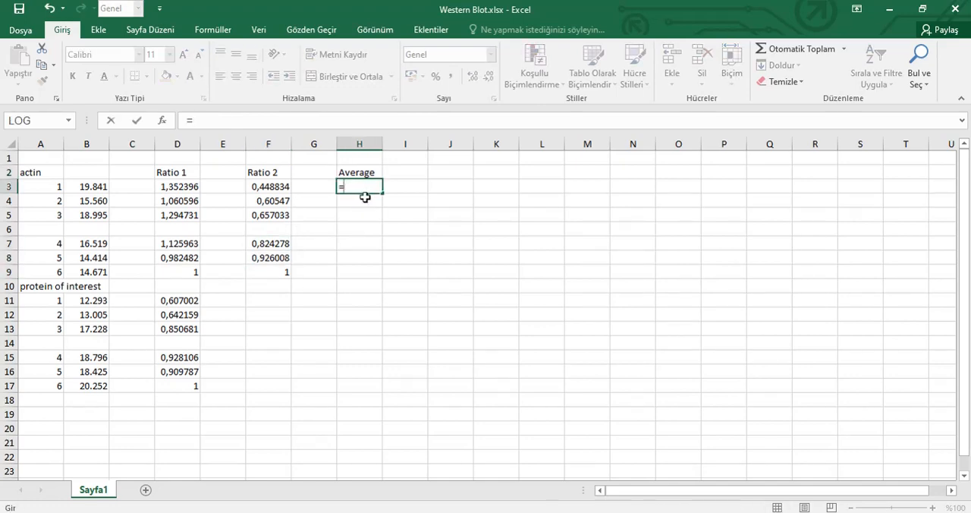
type("Or")
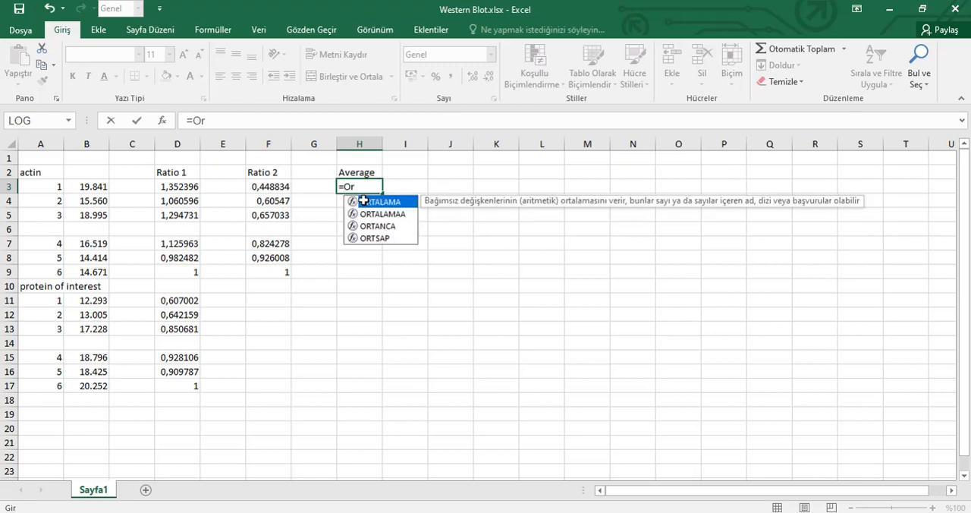
key("Tab")
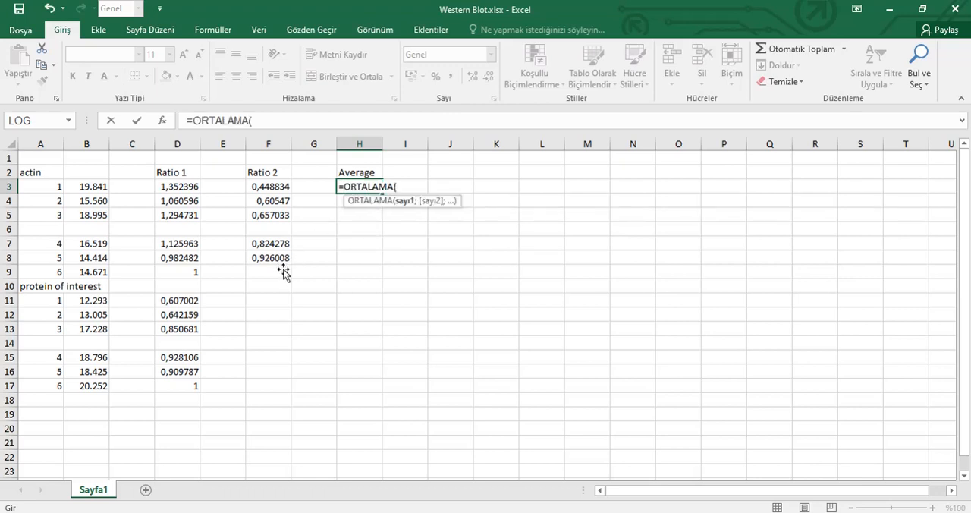
left_click_drag(283, 244, 283, 271)
key("Return")
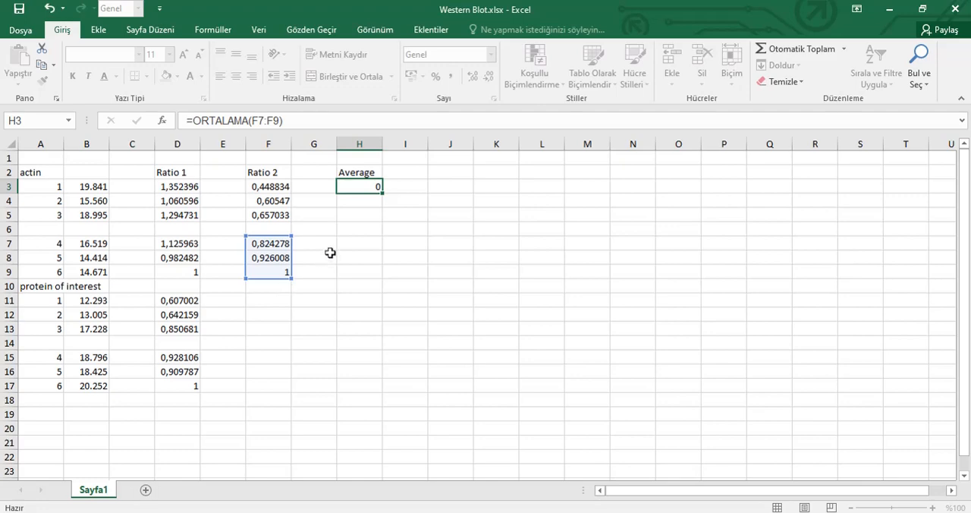
Enter the formula =F3/H3 in J3 to divide the first Ratio 2 value by the average
left_click(438, 186)
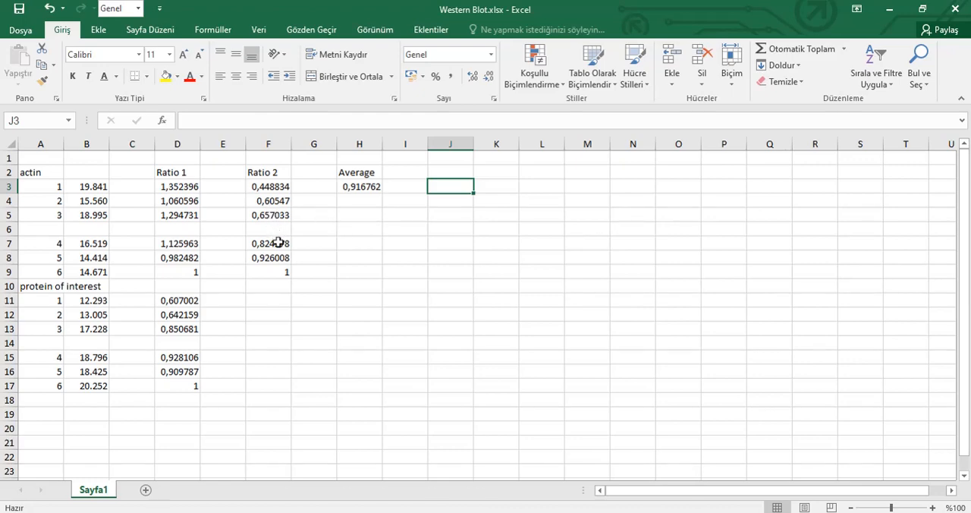
left_click(257, 185)
key("ctrl+shift+Down")
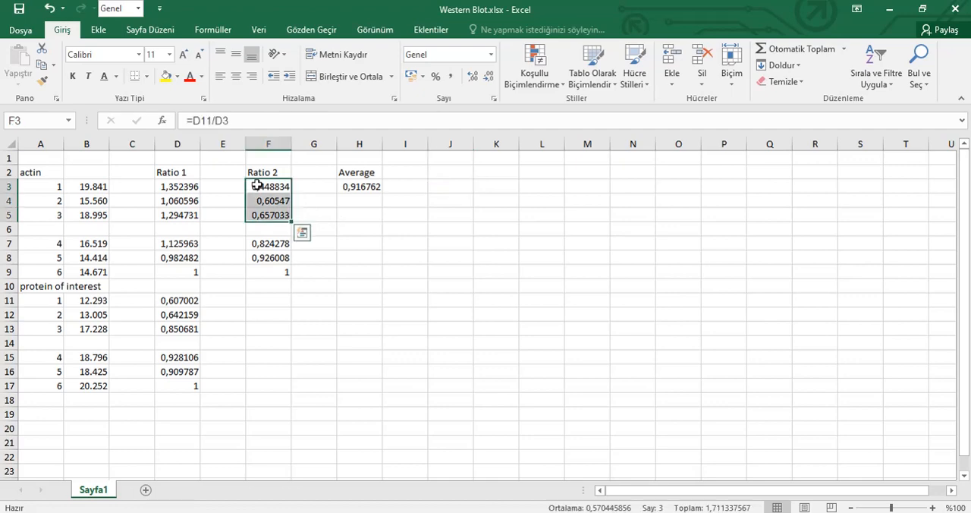
left_click(367, 188)
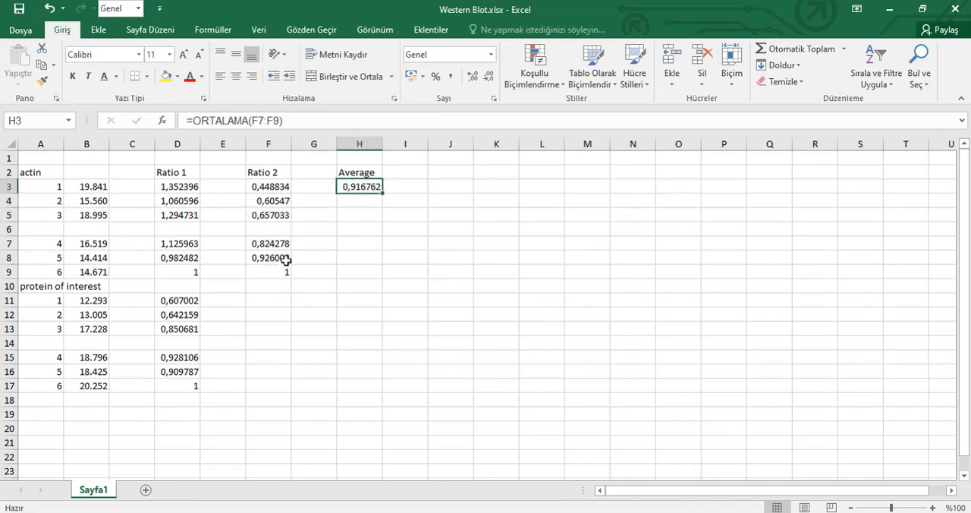
left_click(445, 186)
type("=")
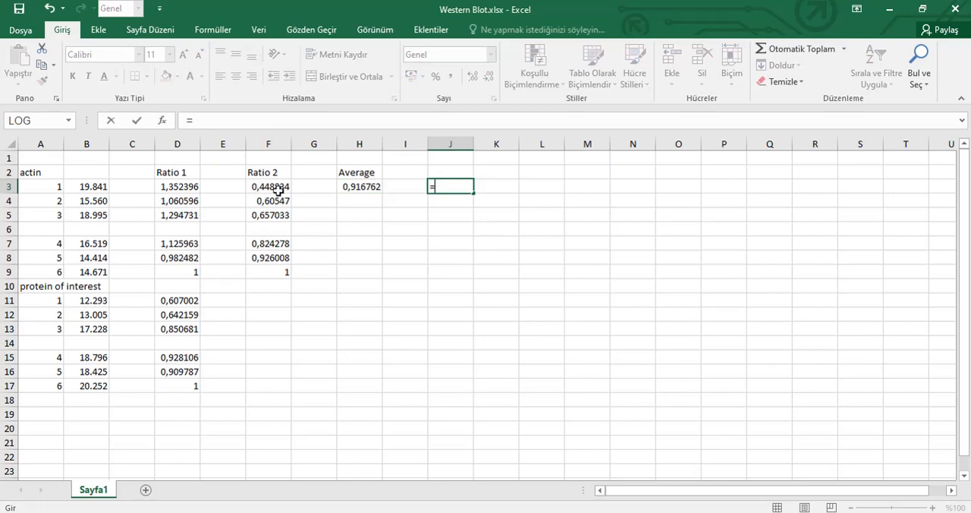
left_click(278, 187)
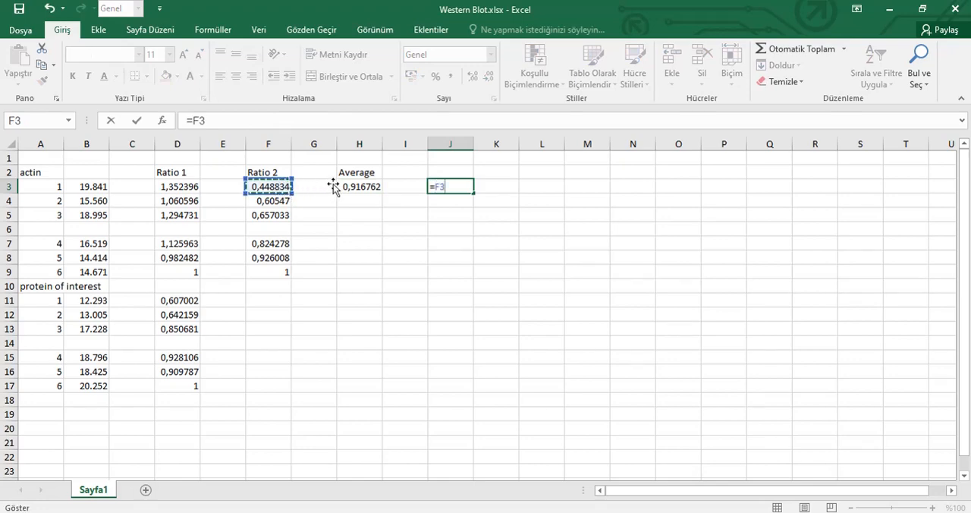
type("/")
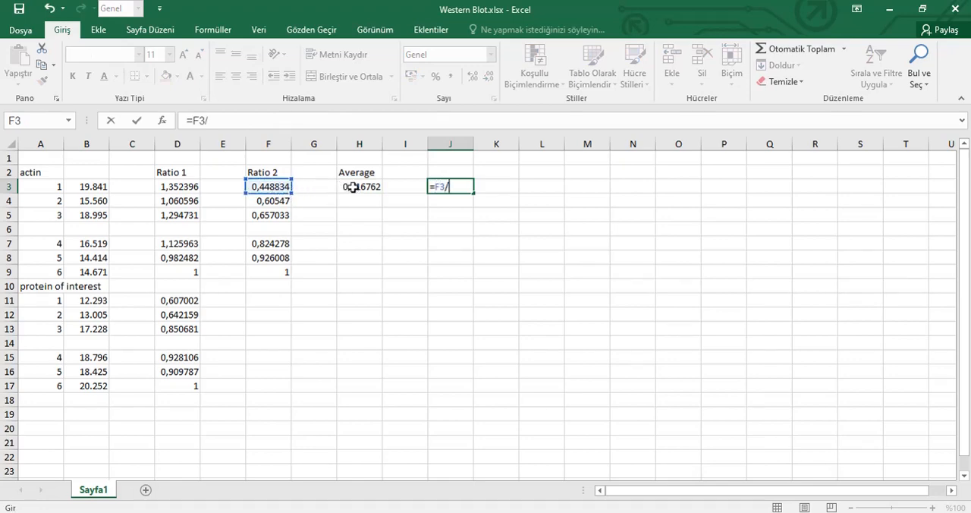
left_click(353, 187)
key("shift+Return")
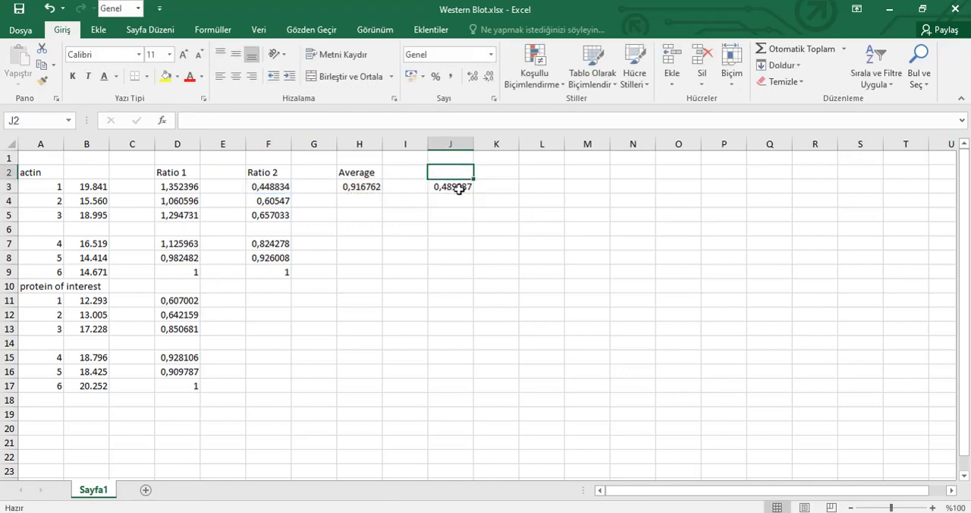
Extend the J3 calculation to J4 and J5, using =F4/H3 and =F5/H3
left_click(469, 190)
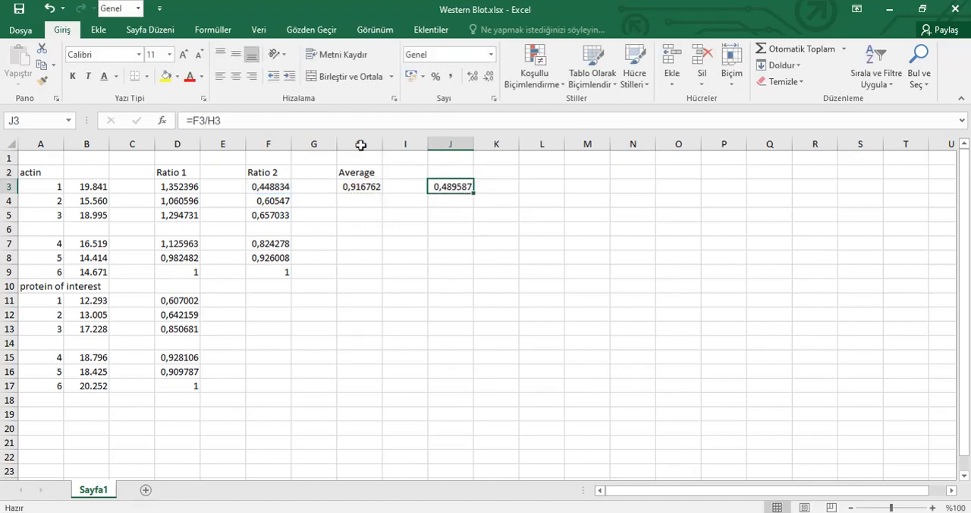
left_click(355, 124)
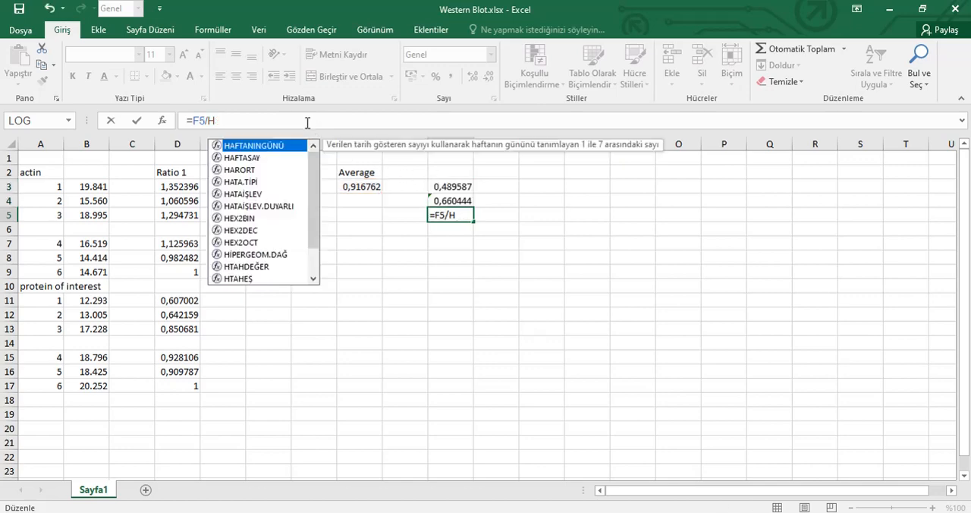
type("3")
key("Return")
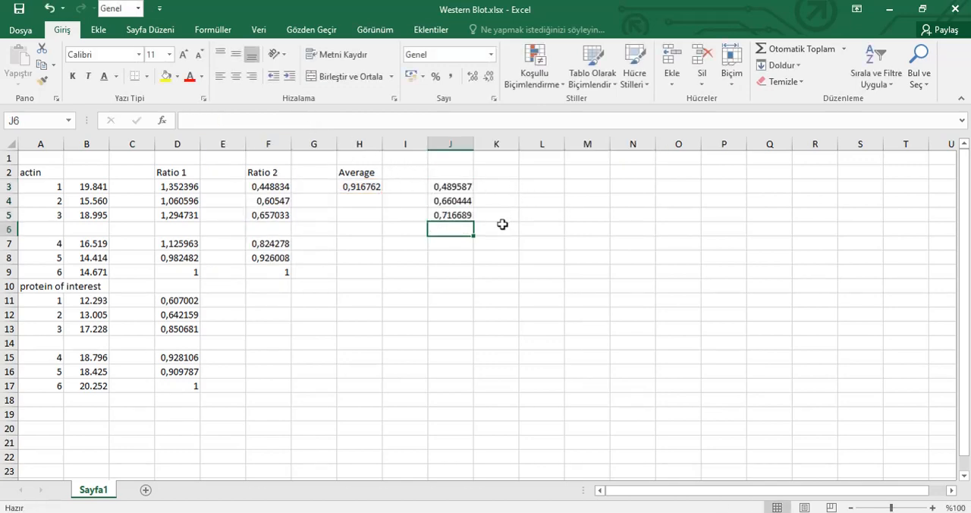
Enter the heading "Production numbers" in J2
left_click(444, 177)
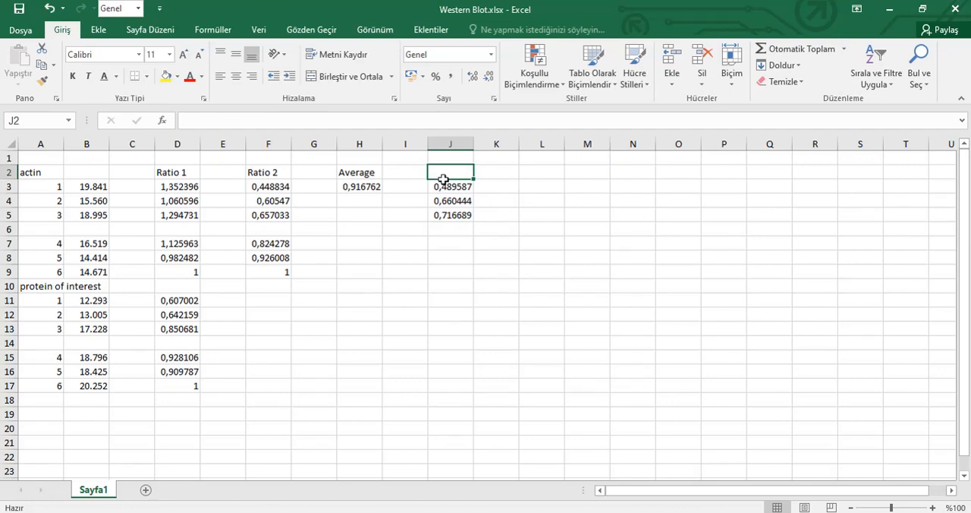
type("P")
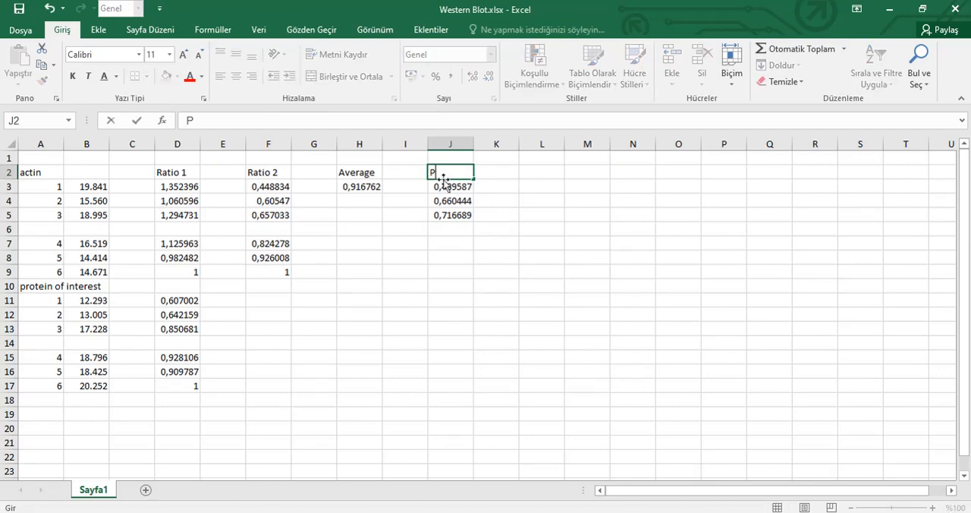
type("roduction numbers")
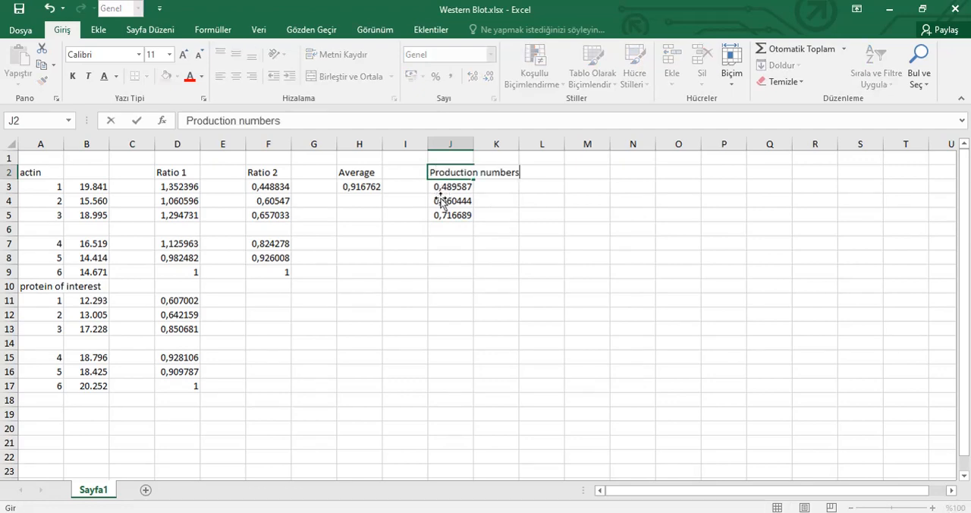
left_click(448, 243)
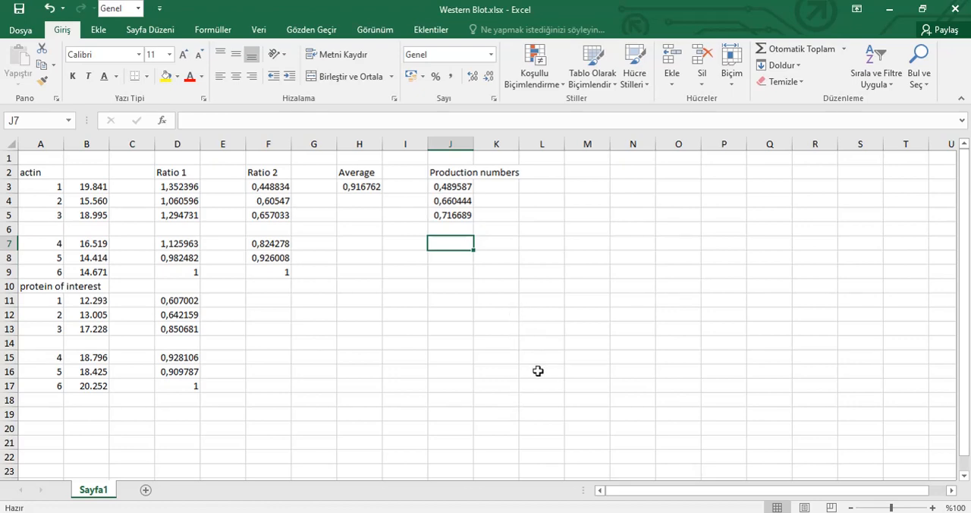
Enter the value 1 in each of H7, H8 and H9 as the control values
left_click(361, 246)
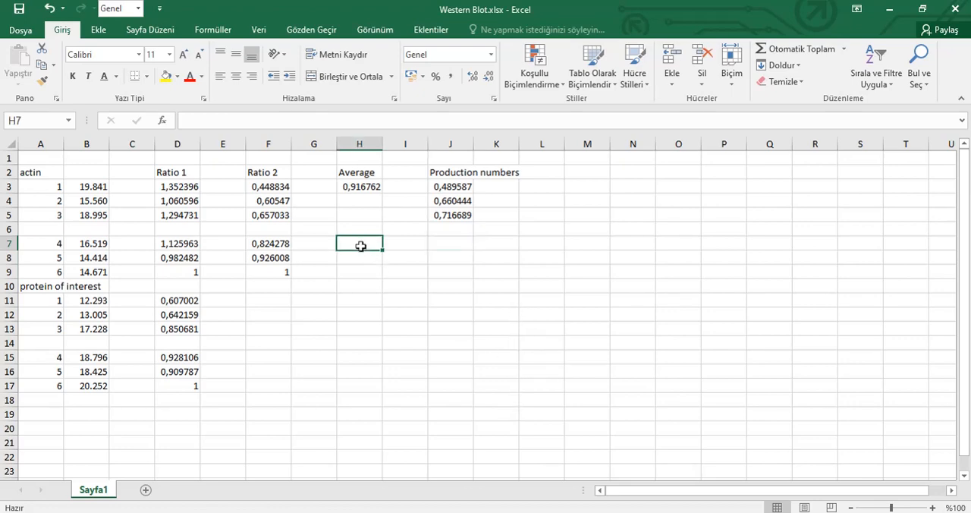
type("1")
left_click(365, 259)
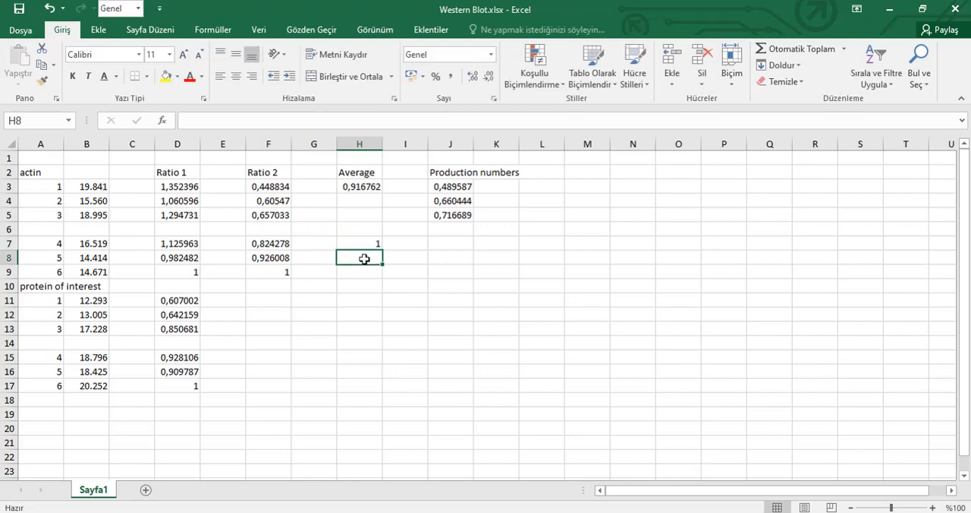
type("1")
left_click(371, 271)
type("1")
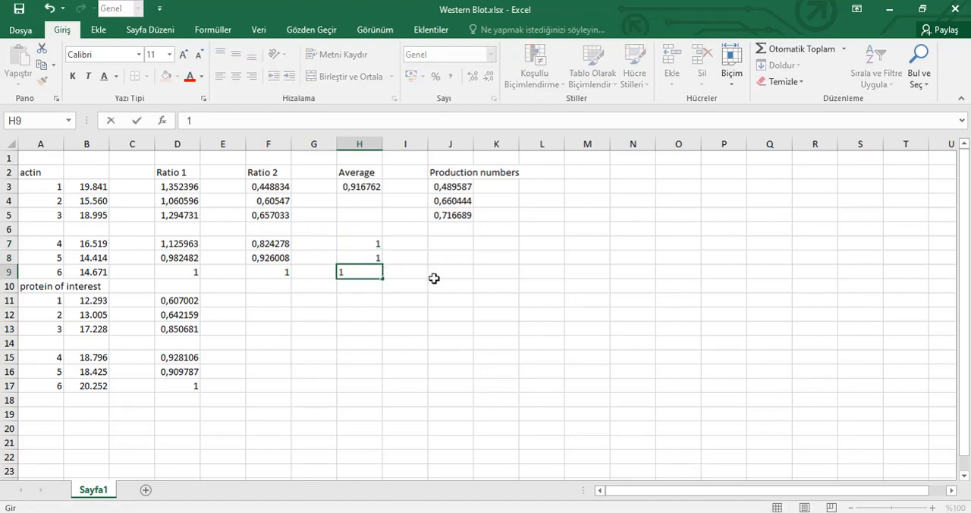
Calculate a t-test in J7 comparing J3:J5 with H7:H9, with 2 tails and type 2 (equal variance)
left_click(447, 243)
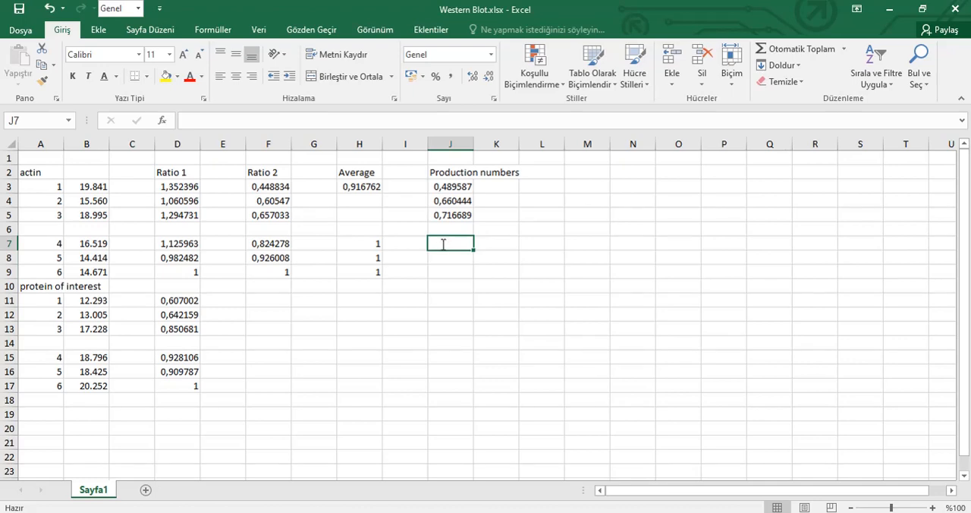
type("=TTEST")
double_click(464, 261)
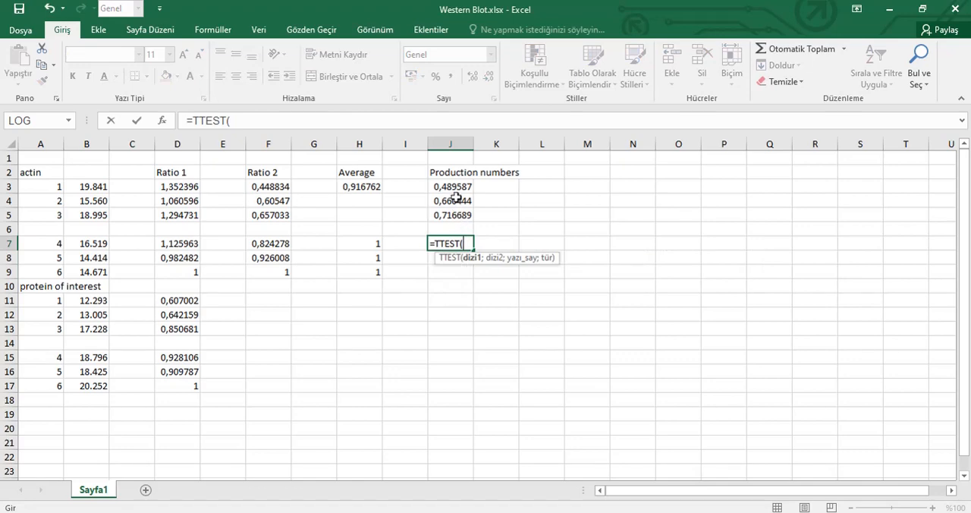
left_click_drag(454, 186, 452, 214)
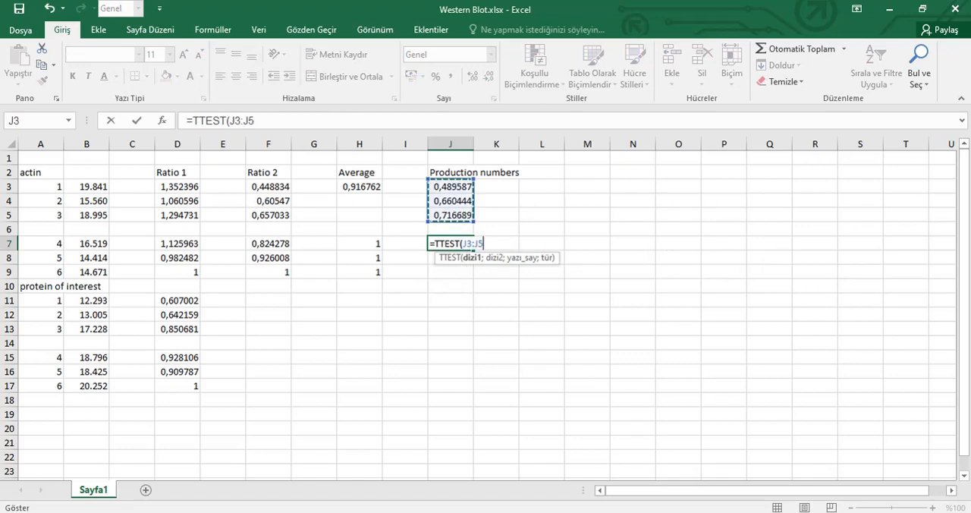
type(";")
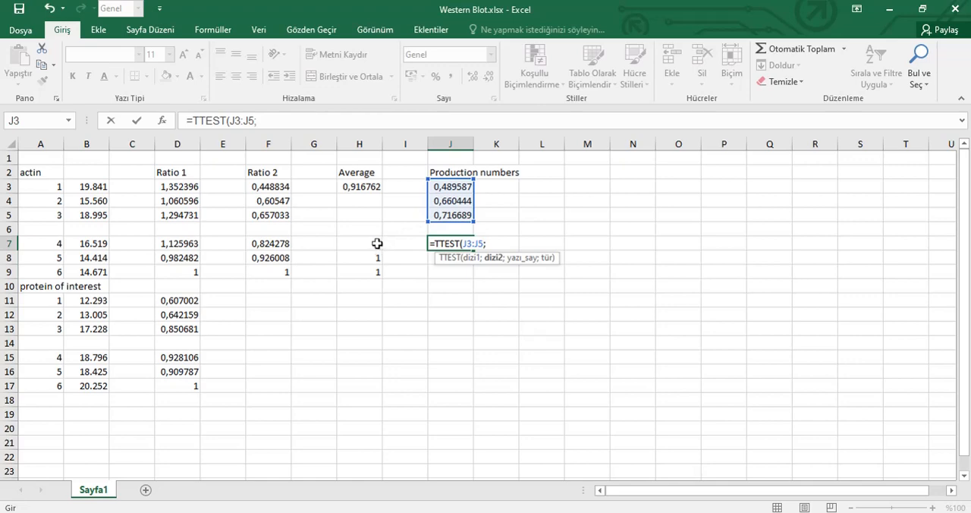
left_click_drag(378, 244, 379, 266)
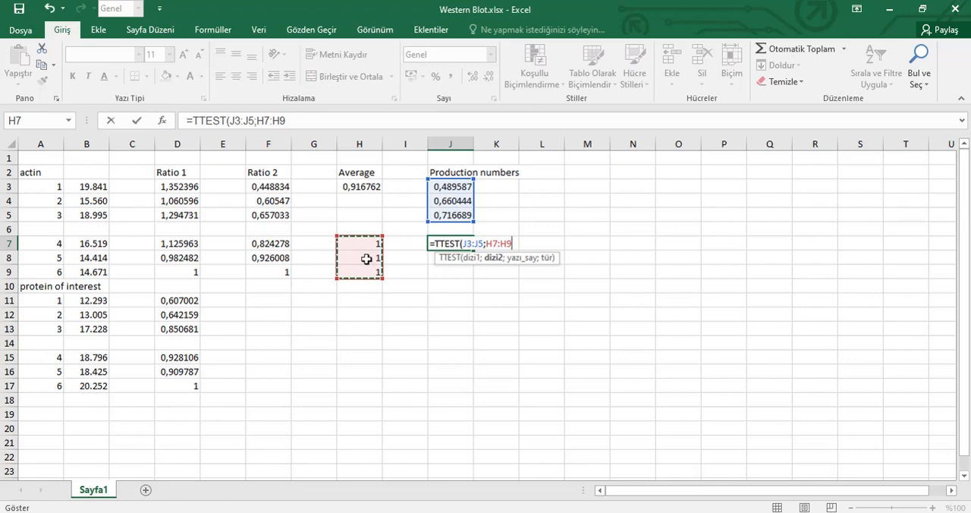
type(";2;2")
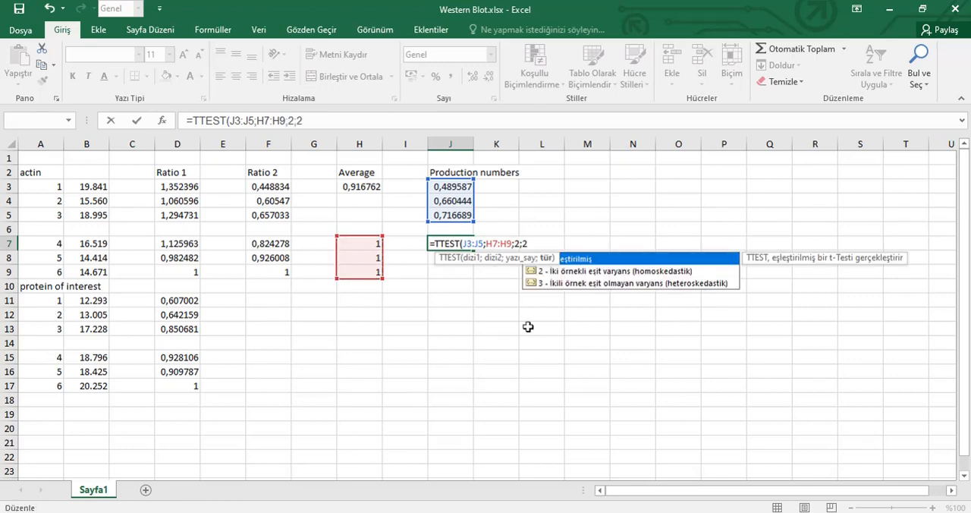
key("Return")
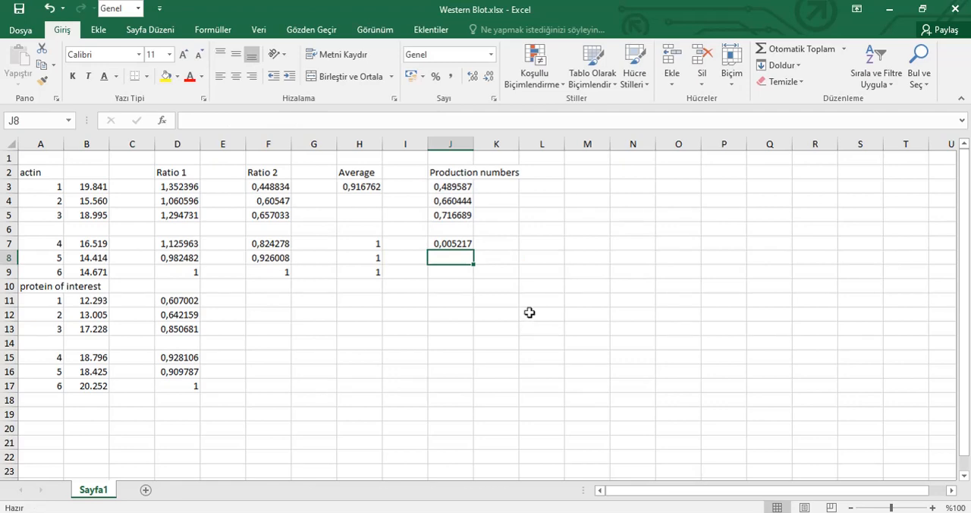
Label the t-test result by entering "p value" in K7
left_click(492, 244)
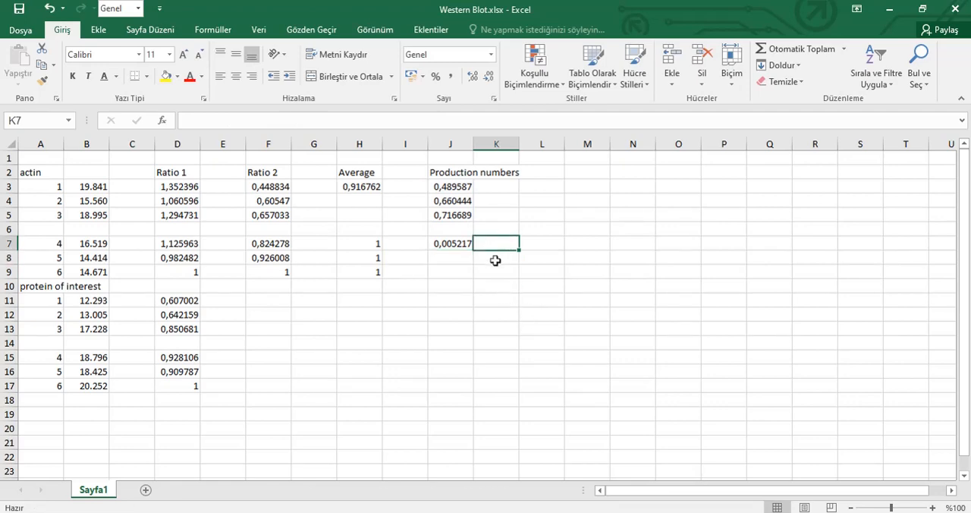
type("p value")
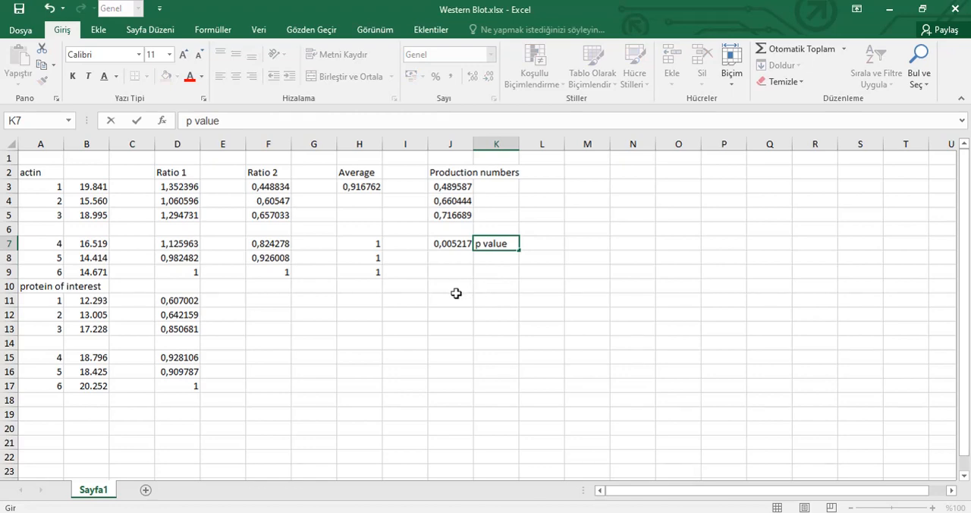
left_click(401, 305)
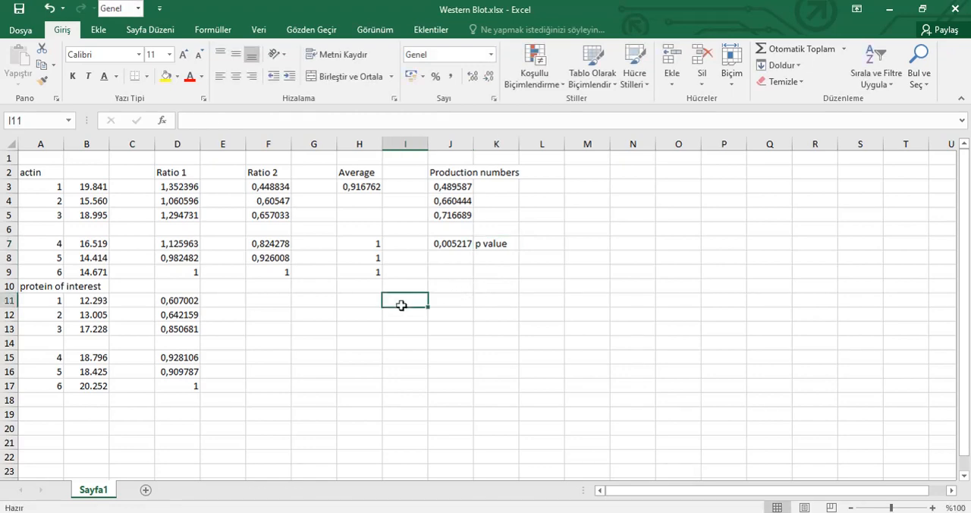